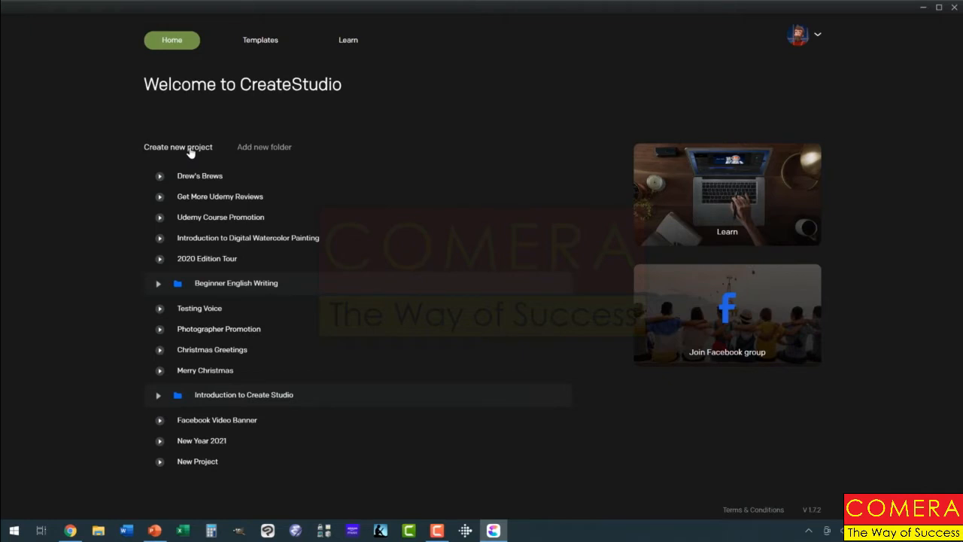
# - Start a new project named "Character Project" with the 1080p HD preset
pyautogui.click(190, 148)
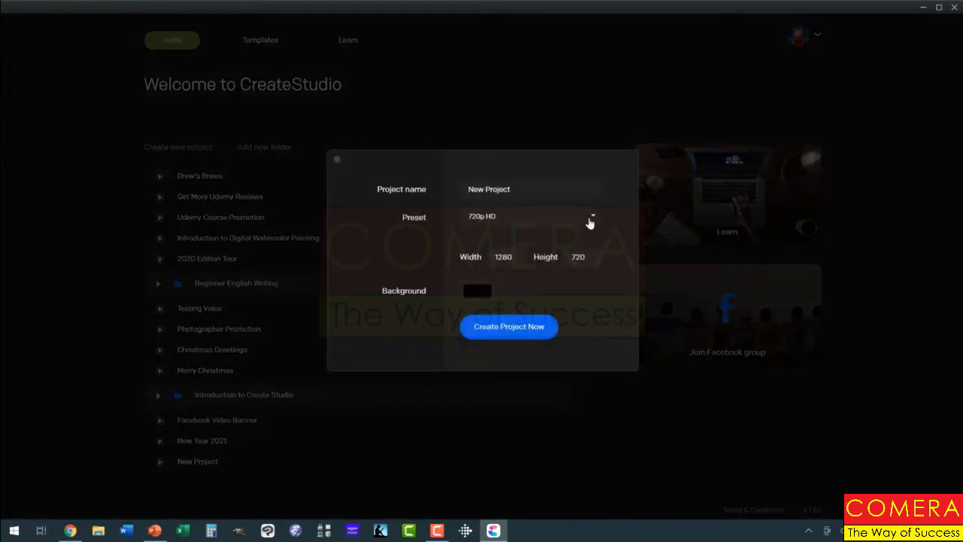
pyautogui.click(593, 217)
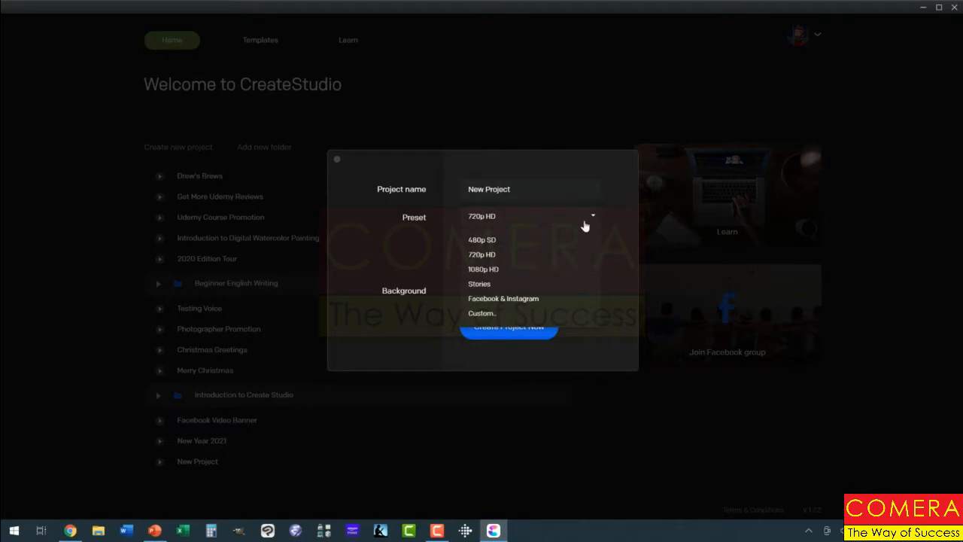
pyautogui.click(502, 269)
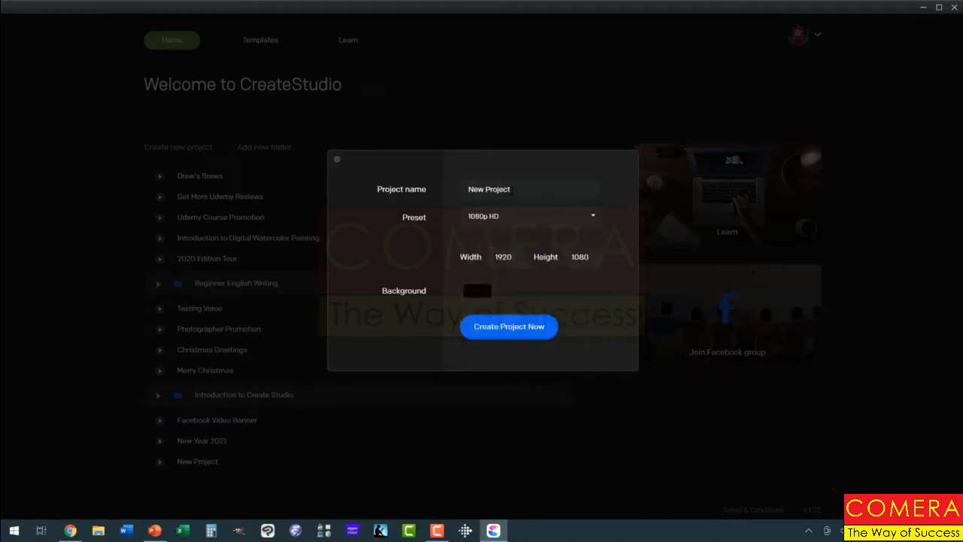
pyautogui.moveTo(512, 189); pyautogui.dragTo(467, 189)
pyautogui.write('Character Project')
# - Set the project background to white (#FFFFFF) and create the project
pyautogui.click(470, 293)
pyautogui.moveTo(468, 258)
pyautogui.mouseDown()
pyautogui.moveTo(478, 220)
pyautogui.moveTo(462, 166)
pyautogui.mouseUp()
pyautogui.click(476, 162)
pyautogui.click(480, 290)
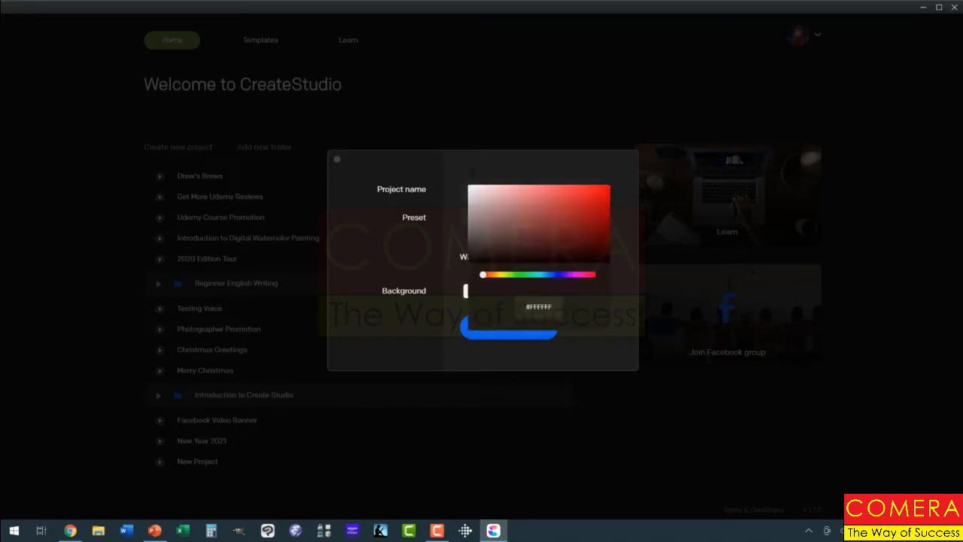
pyautogui.click(471, 170)
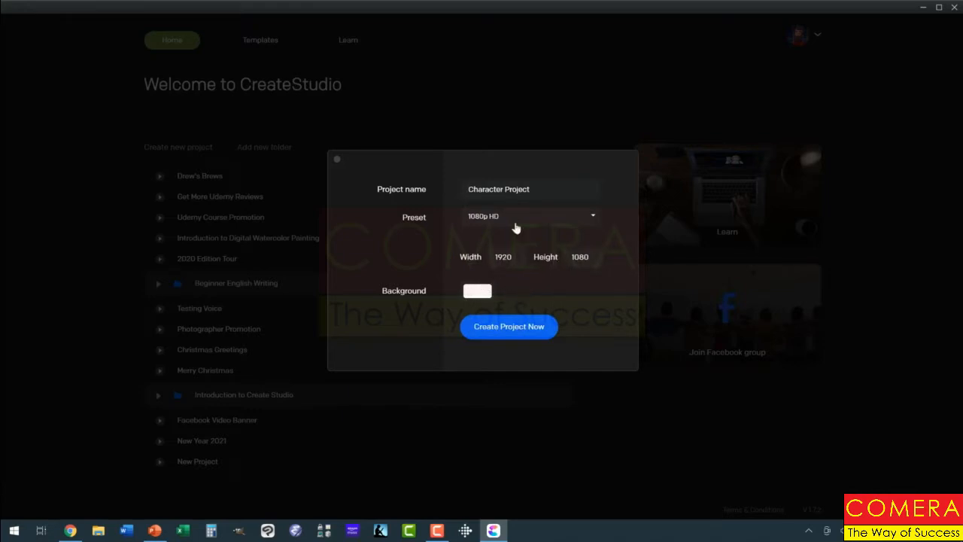
pyautogui.click(500, 328)
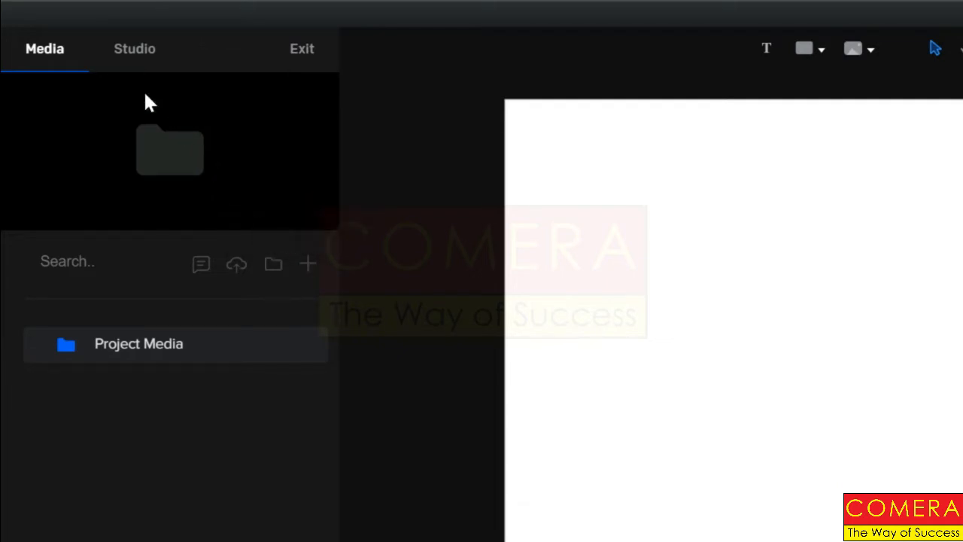
# - Browse the character categories in the Studio library, previewing characters in the Supreme and 3D collections
pyautogui.click(136, 50)
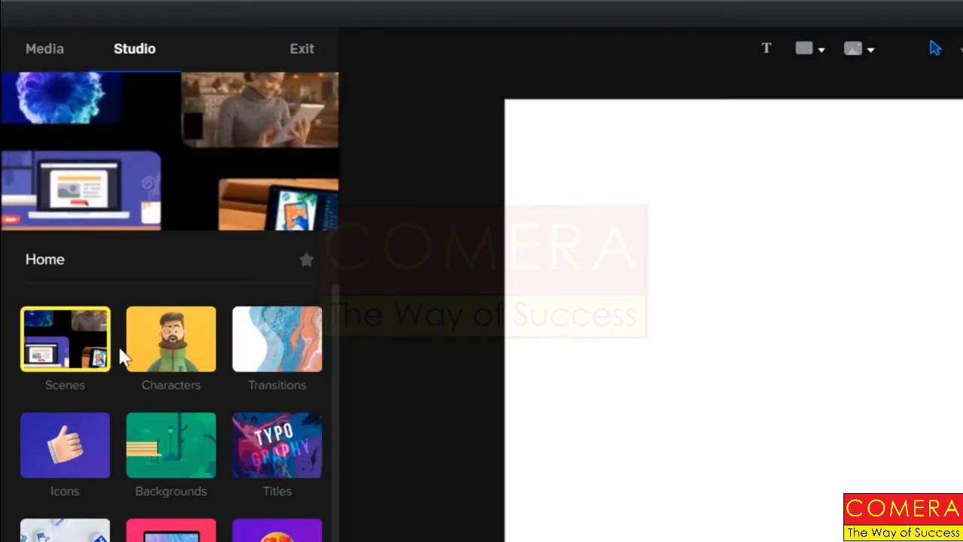
pyautogui.click(174, 347)
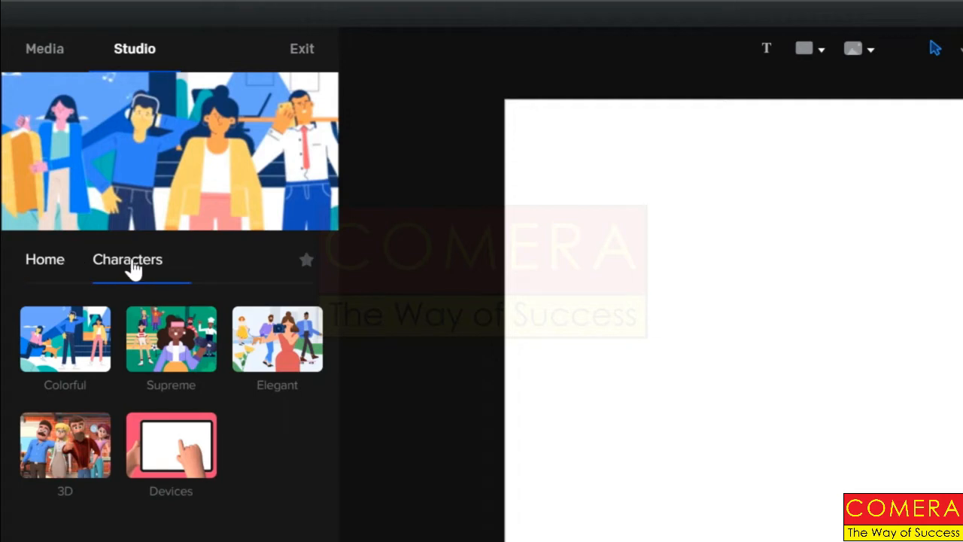
pyautogui.click(154, 355)
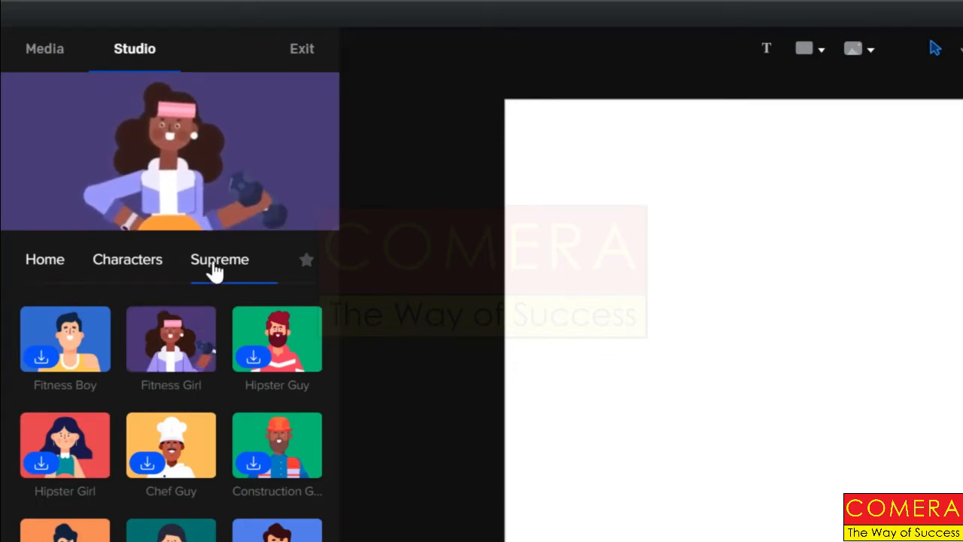
pyautogui.click(131, 265)
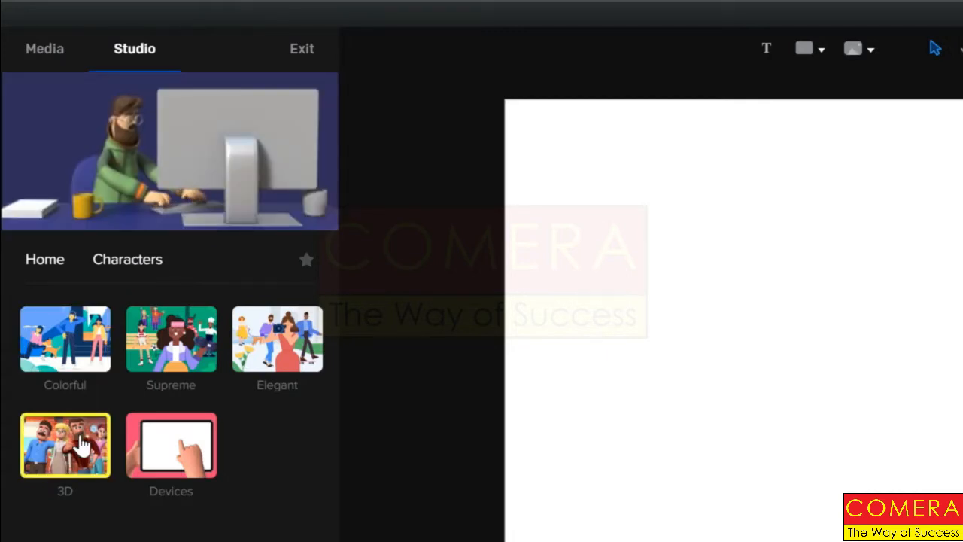
pyautogui.click(83, 444)
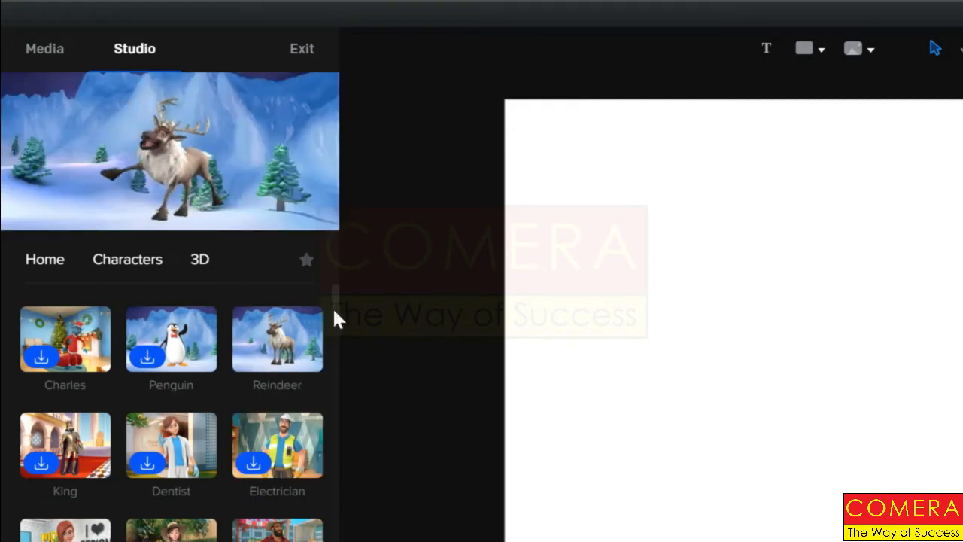
pyautogui.moveTo(335, 308); pyautogui.dragTo(316, 279)
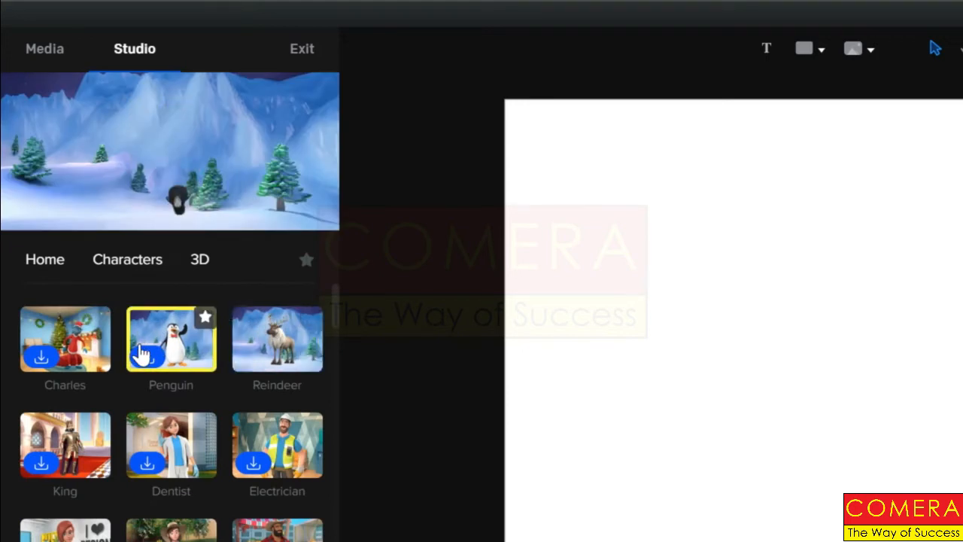
pyautogui.moveTo(263, 360)
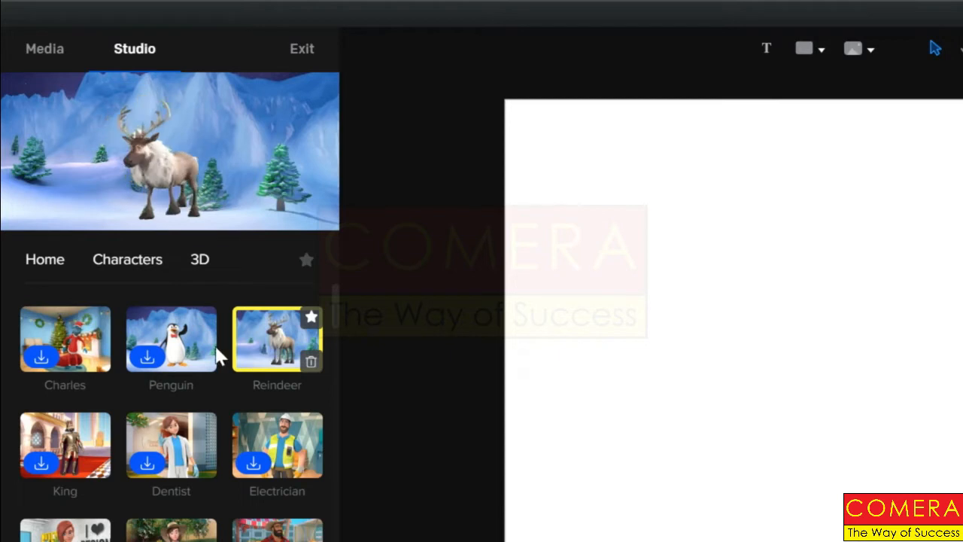
pyautogui.moveTo(181, 342)
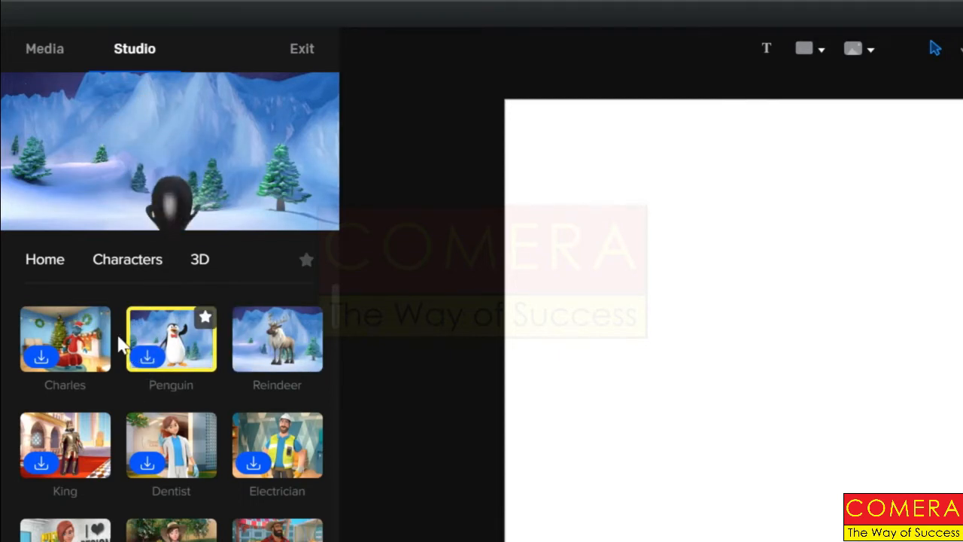
pyautogui.moveTo(64, 345)
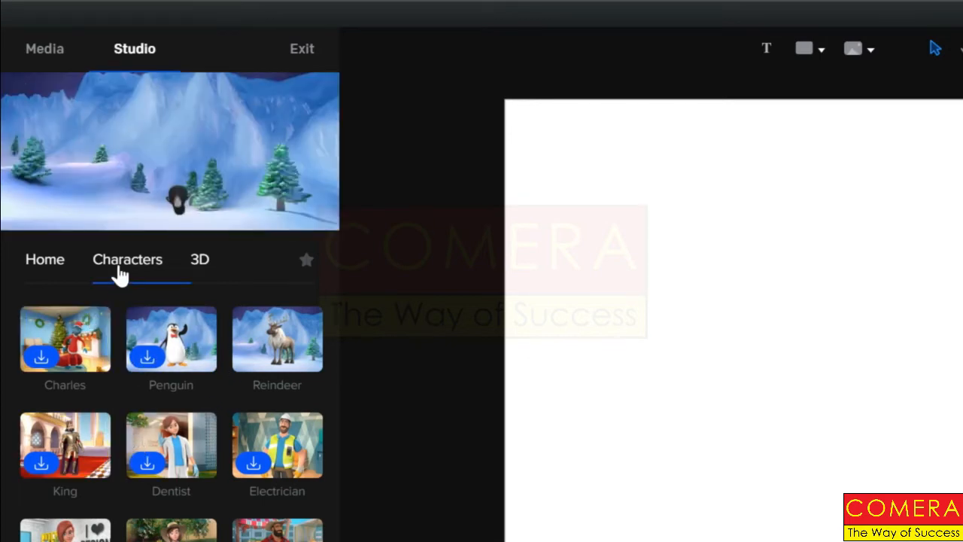
pyautogui.click(121, 273)
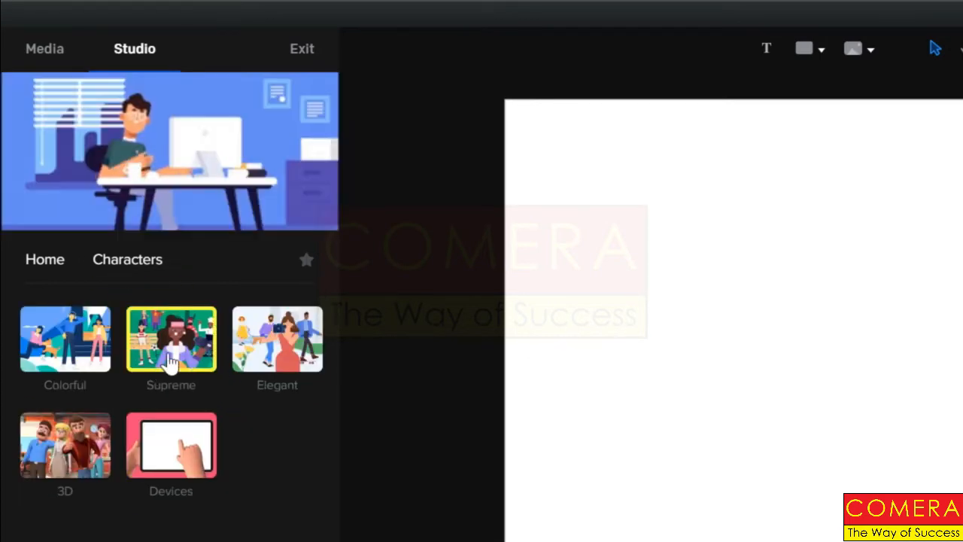
pyautogui.click(171, 359)
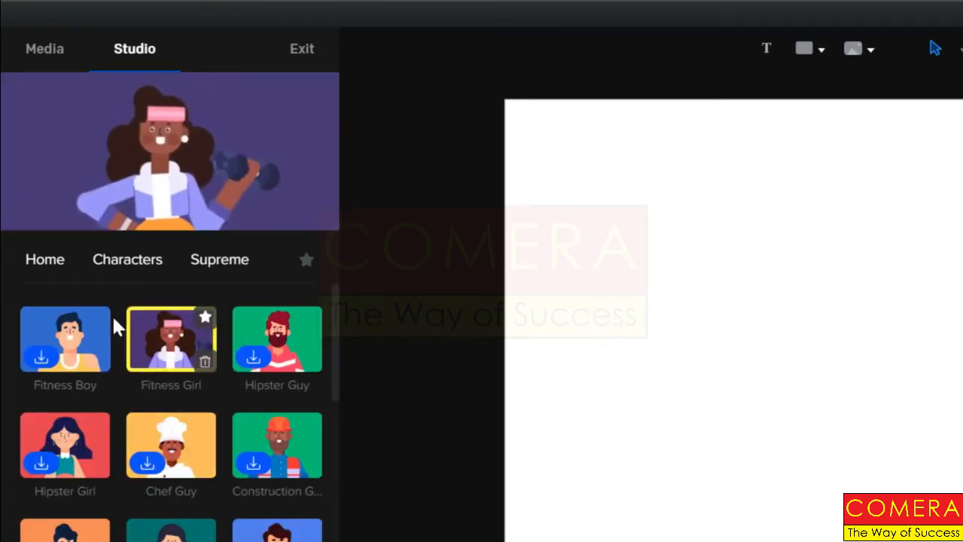
pyautogui.click(124, 274)
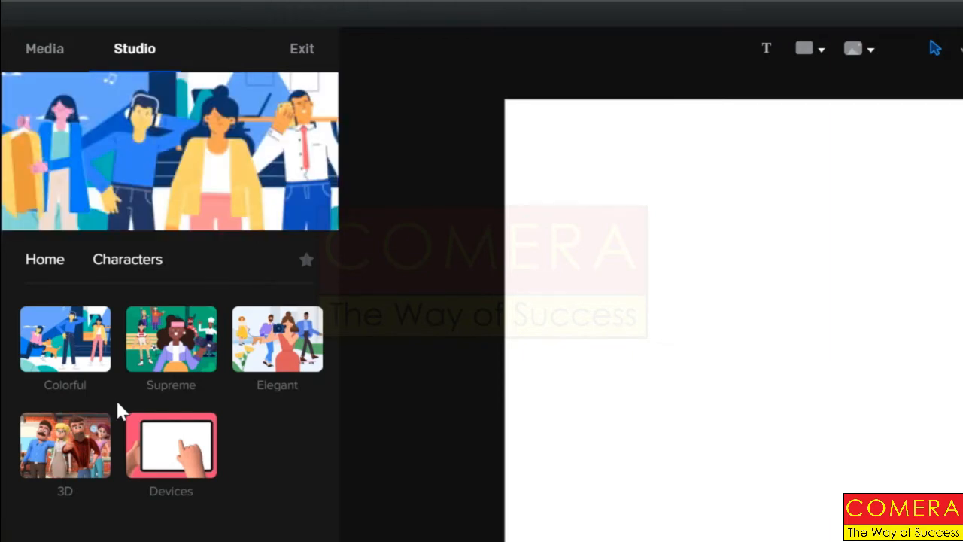
pyautogui.click(109, 270)
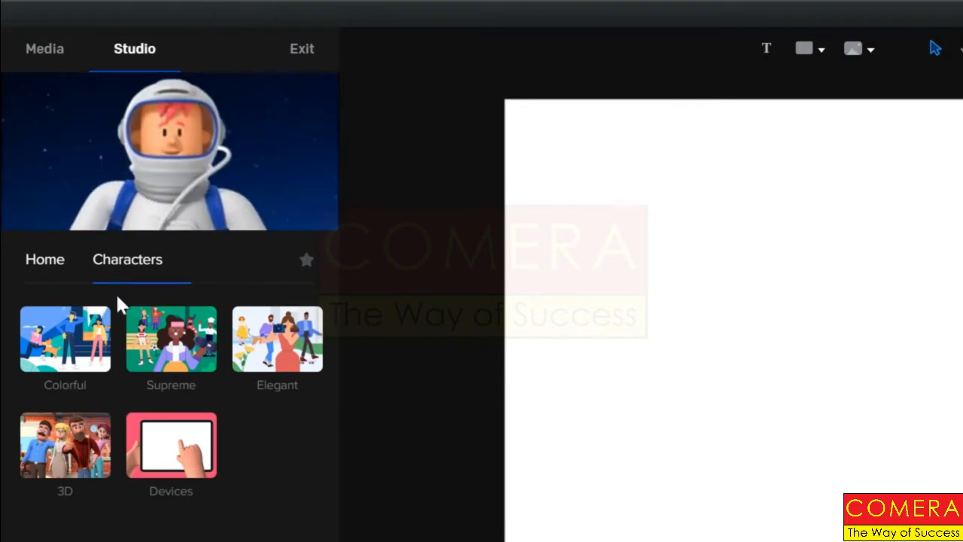
# - Look through the list of 3D characters, previewing the Penguin, the Reindeer and the characters further down
pyautogui.click(81, 440)
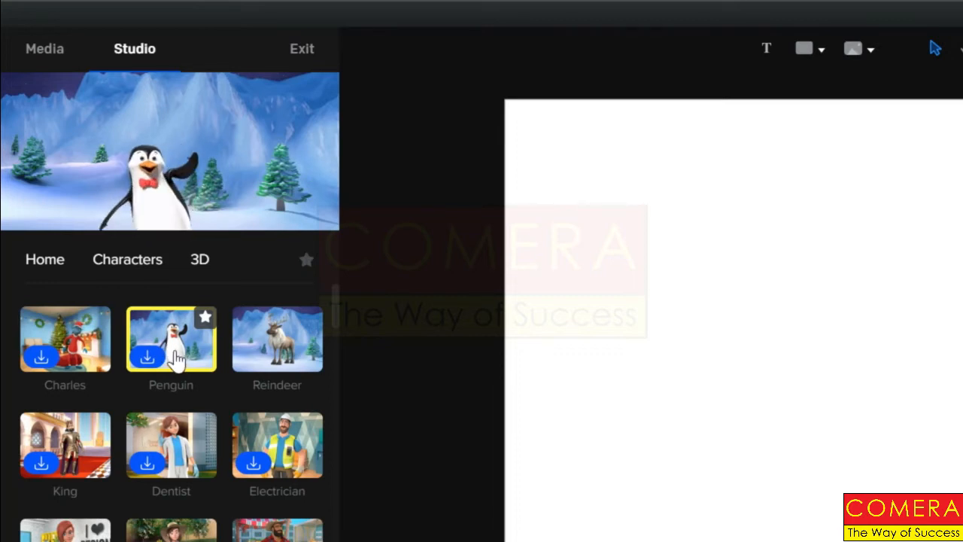
pyautogui.moveTo(252, 356)
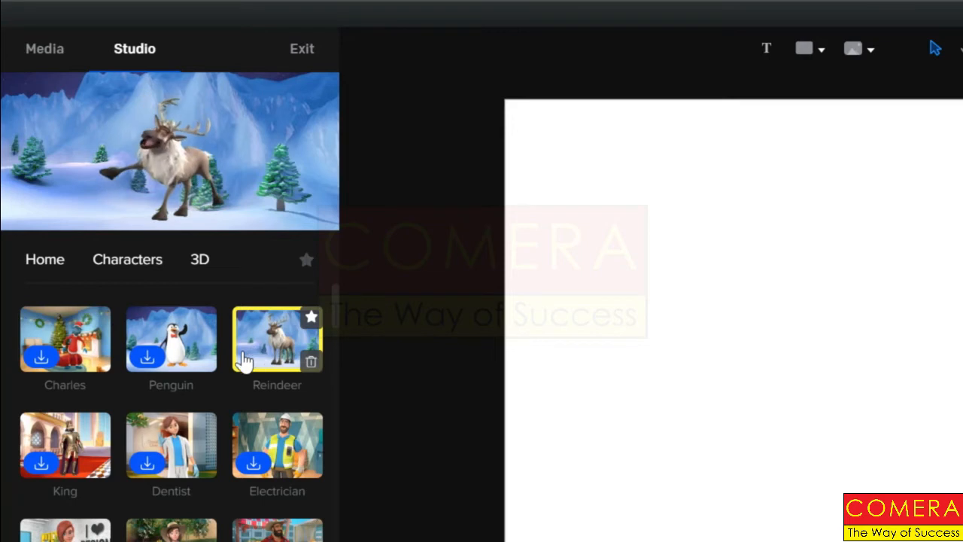
pyautogui.moveTo(184, 348)
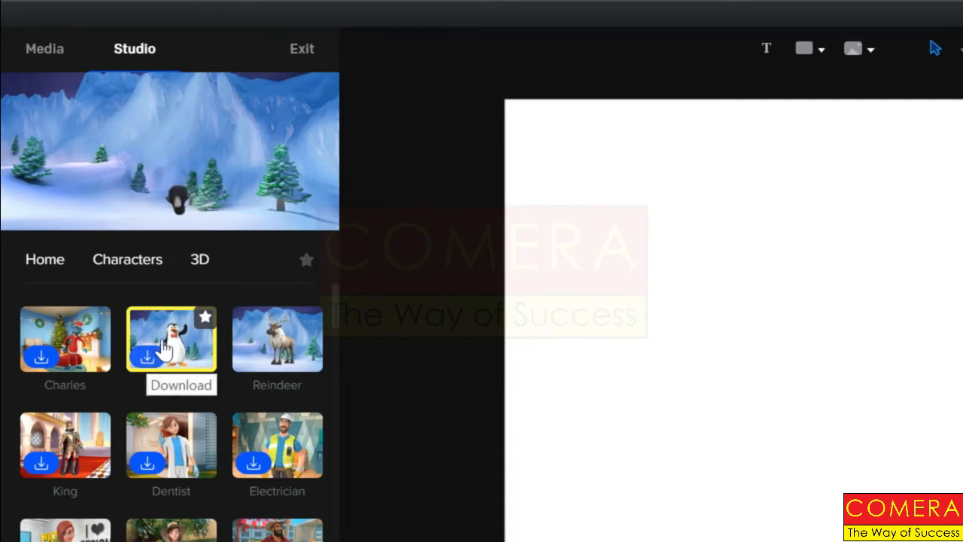
pyautogui.scroll(-1, 181, 348)
pyautogui.scroll(-1, 181, 348)
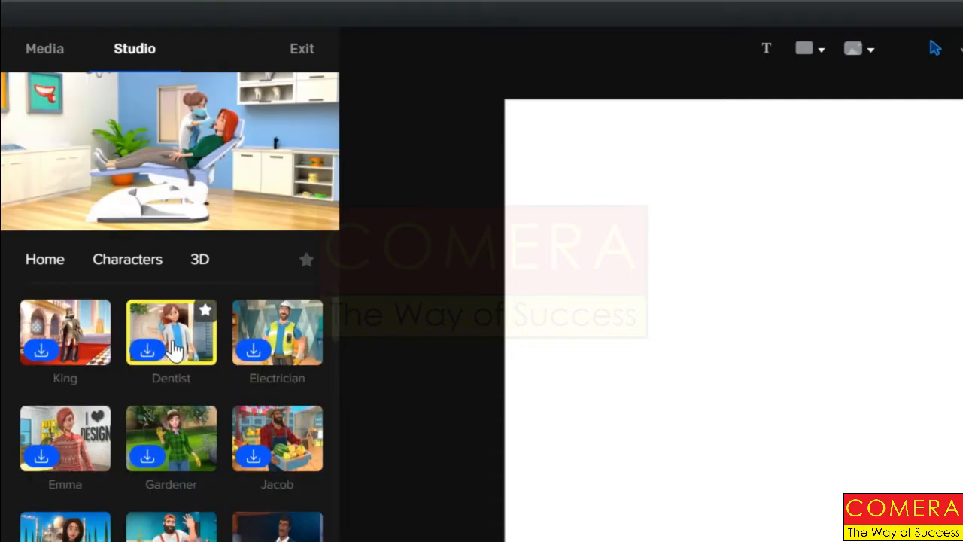
pyautogui.scroll(-1, 174, 353)
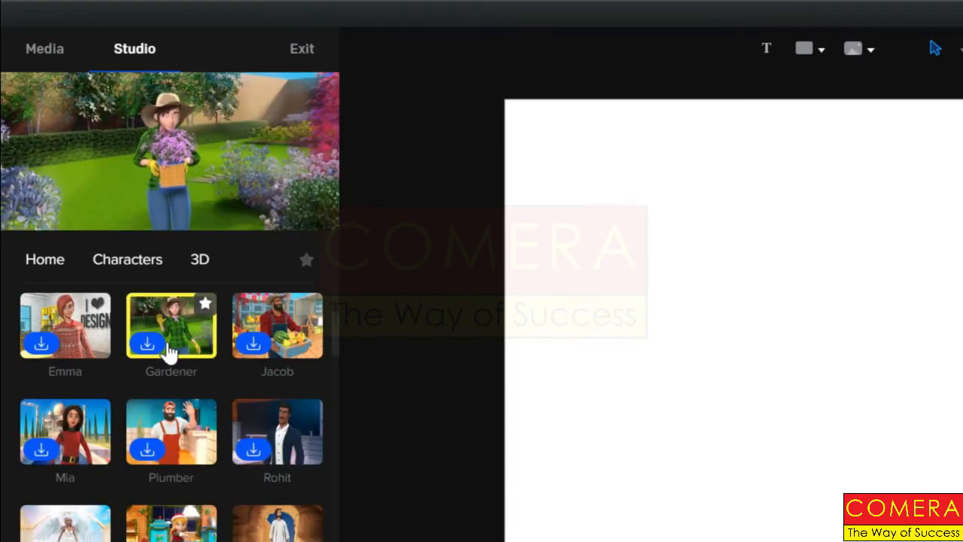
pyautogui.scroll(-5, 169, 353)
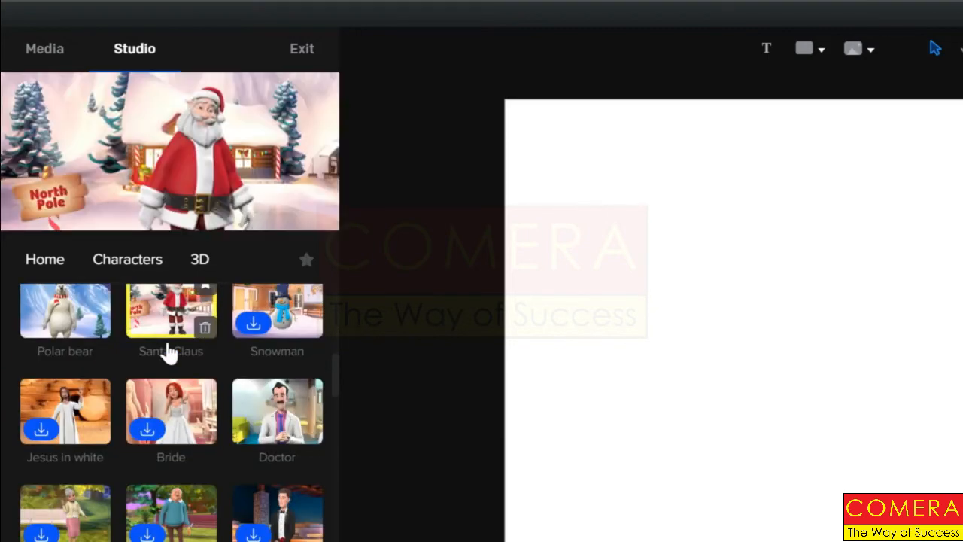
pyautogui.scroll(-5, 169, 352)
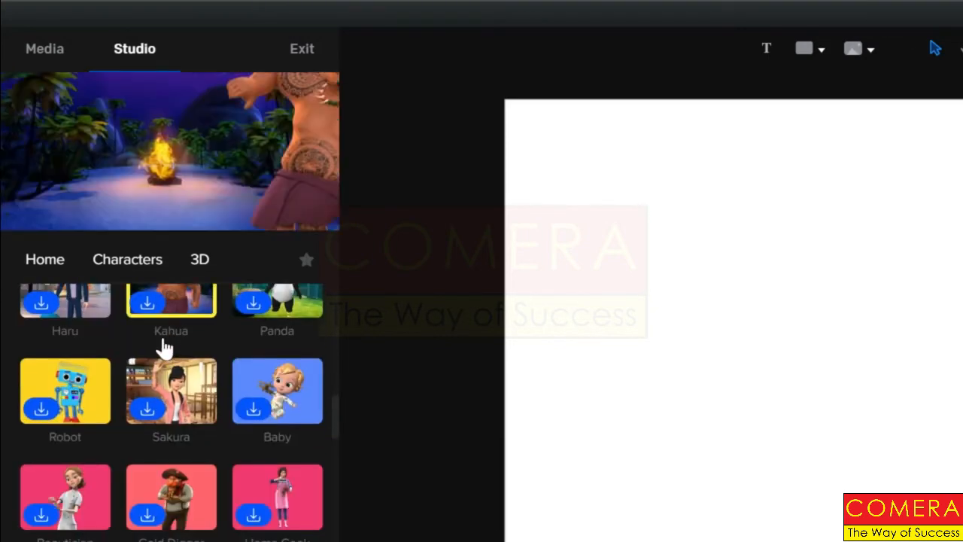
pyautogui.scroll(-3, 164, 347)
pyautogui.scroll(-1, 164, 354)
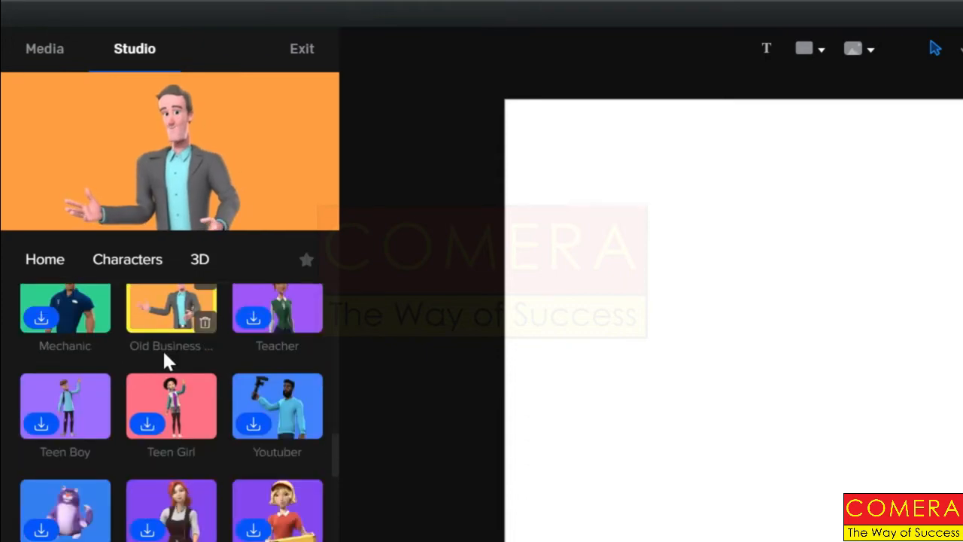
pyautogui.scroll(-3, 164, 355)
pyautogui.scroll(-4, 169, 350)
pyautogui.scroll(3, 172, 347)
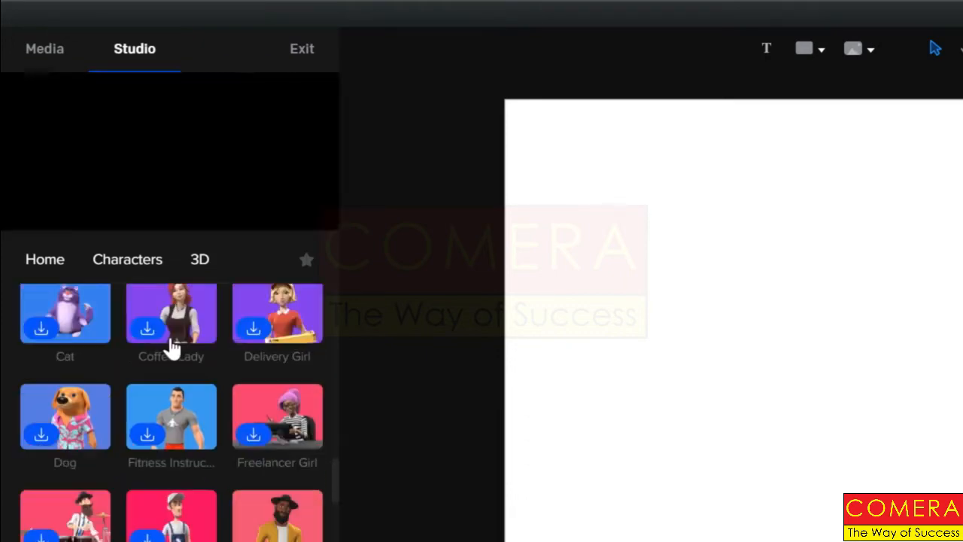
# - Download the Penguin 3D character and place the Reindeer character on the canvas
pyautogui.scroll(15, 169, 348)
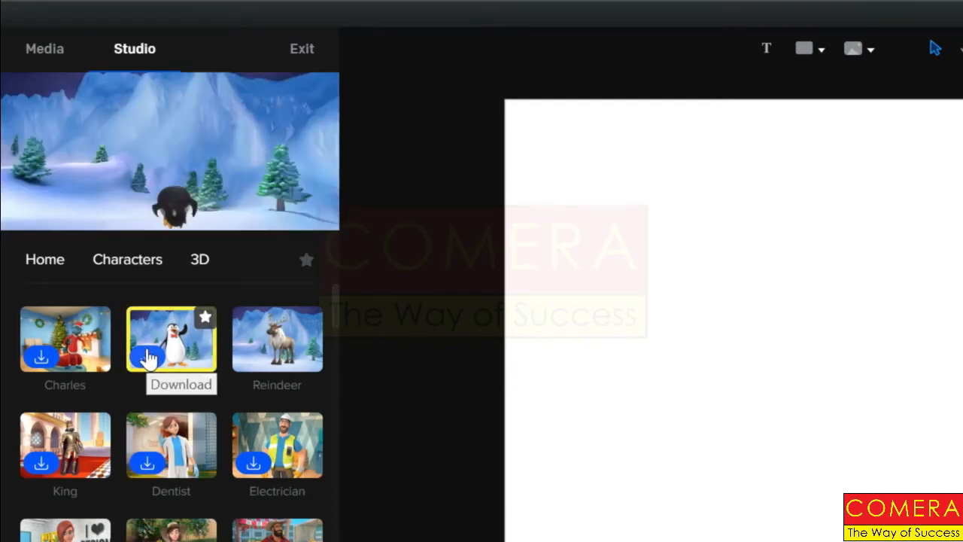
pyautogui.click(150, 356)
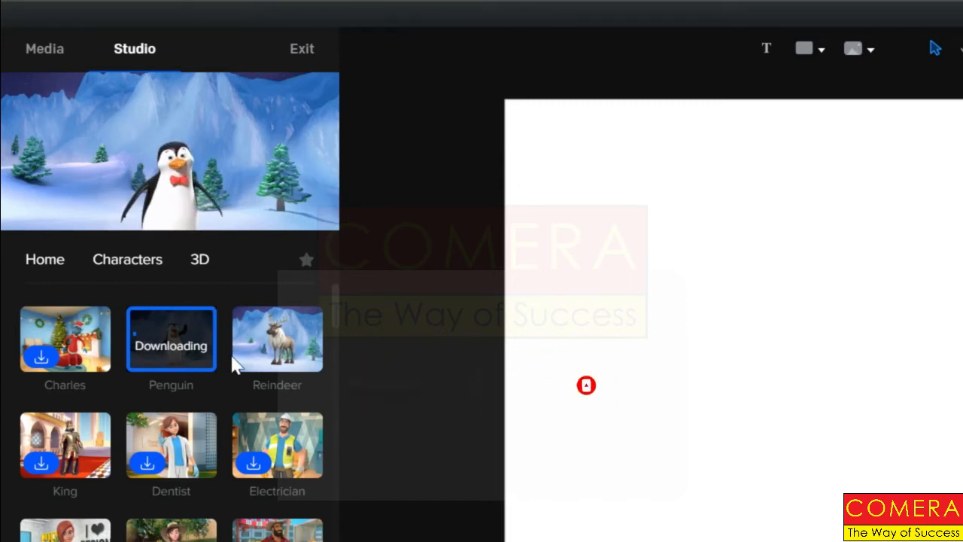
pyautogui.moveTo(250, 343)
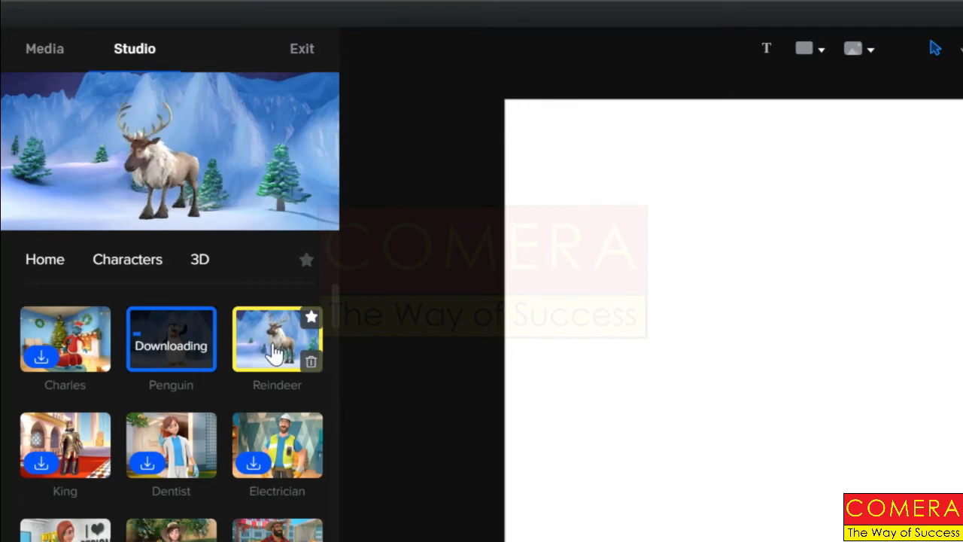
pyautogui.moveTo(274, 352); pyautogui.dragTo(962, 286)
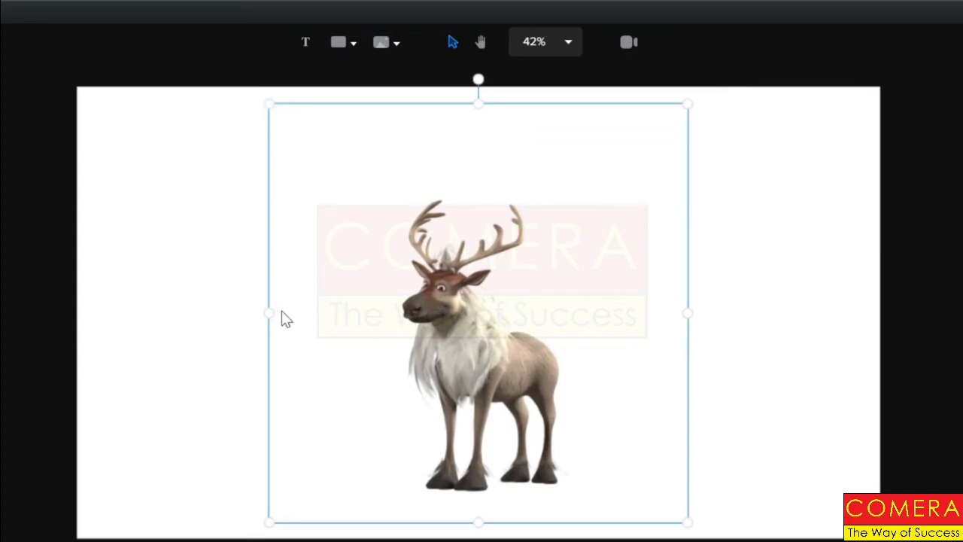
# - Select the reindeer on the canvas and scale it down slightly from its upper-left corner
pyautogui.moveTo(267, 312); pyautogui.dragTo(512, 319)
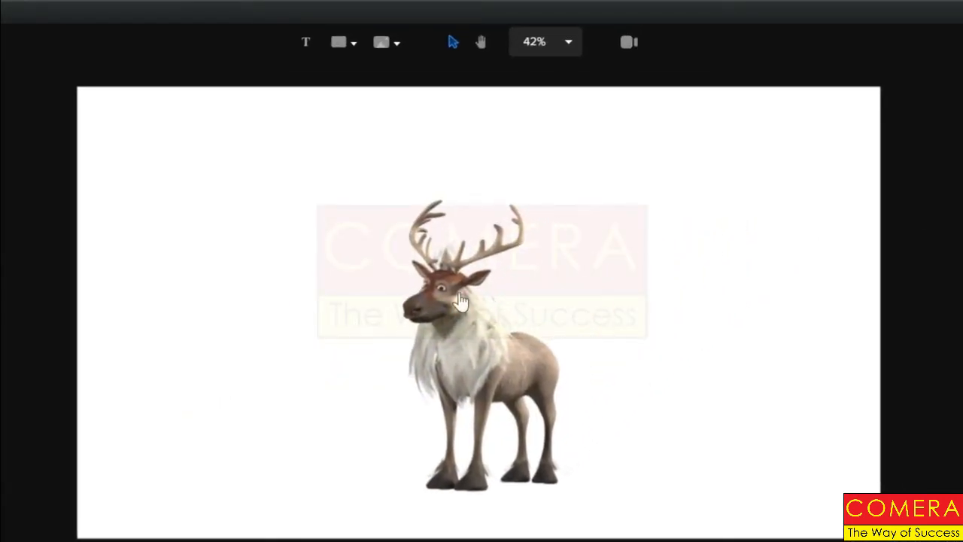
pyautogui.click(460, 300)
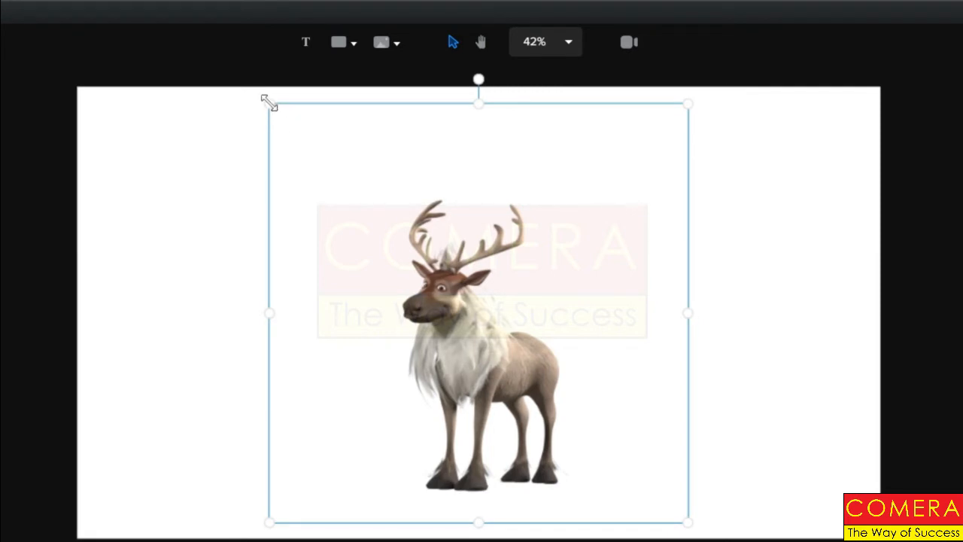
pyautogui.moveTo(270, 104)
pyautogui.mouseDown()
pyautogui.moveTo(331, 190)
pyautogui.moveTo(441, 282)
pyautogui.moveTo(270, 105)
pyautogui.mouseUp()
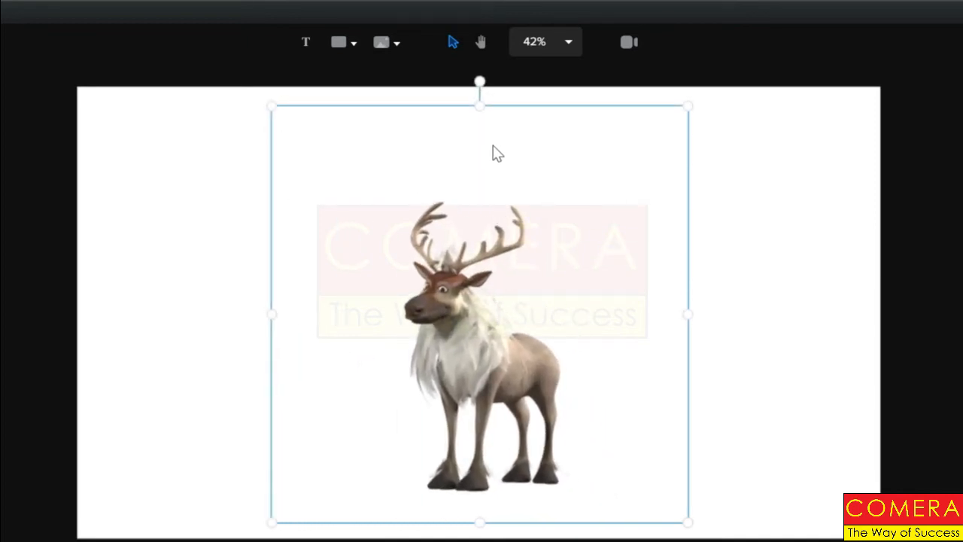
# - Try squashing the reindeer vertically from its top edge, undo that, and reposition it to about x 930, y 521
pyautogui.moveTo(481, 100); pyautogui.dragTo(454, 436)
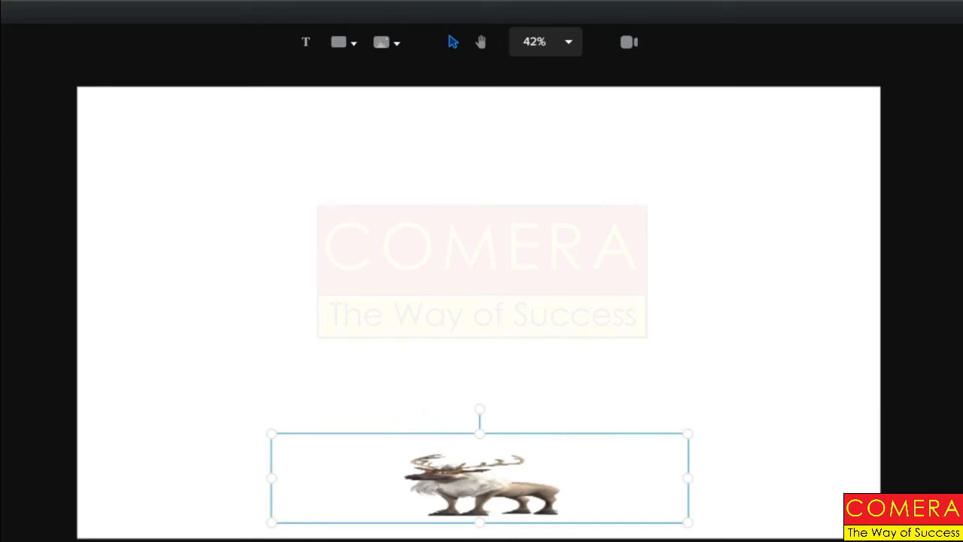
pyautogui.hotkey('ctrl', 'z')
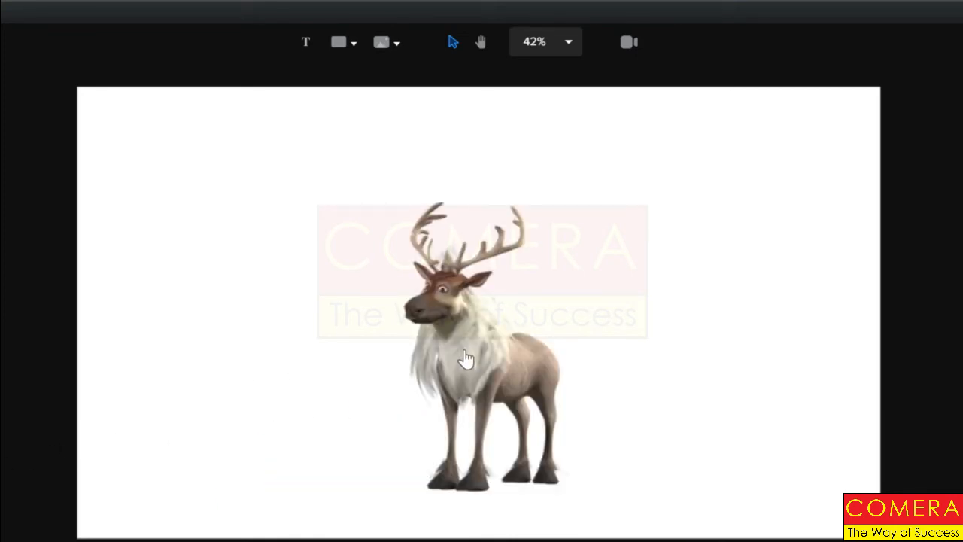
pyautogui.moveTo(465, 357); pyautogui.dragTo(449, 339)
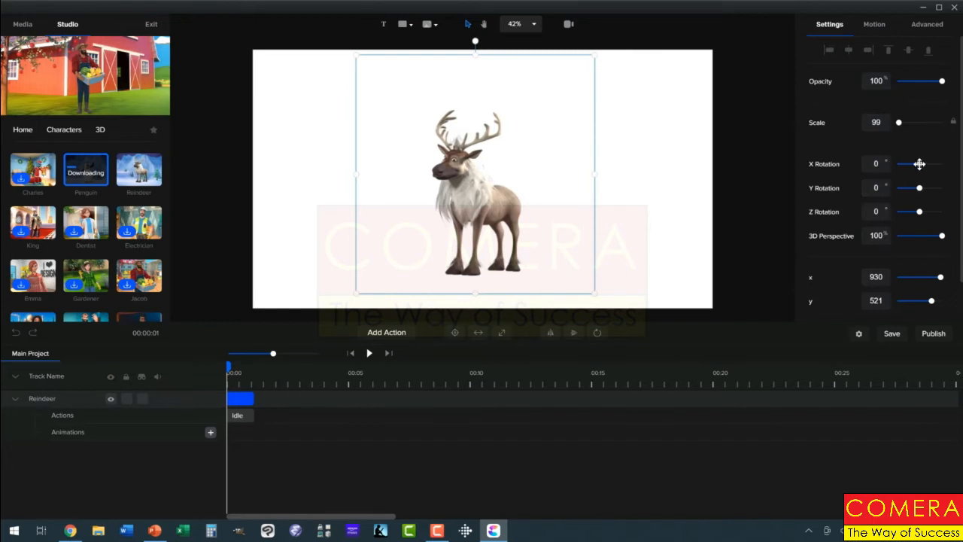
# - Try an 18° X rotation on the reindeer, reset it to 0, and move the reindeer to about x 928, y 608
pyautogui.moveTo(919, 163); pyautogui.dragTo(921, 164)
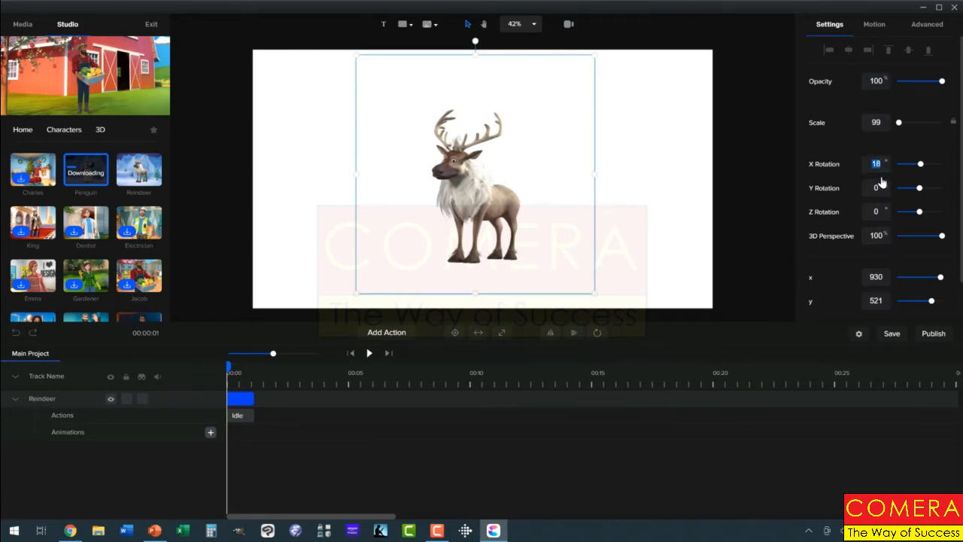
pyautogui.write('0')
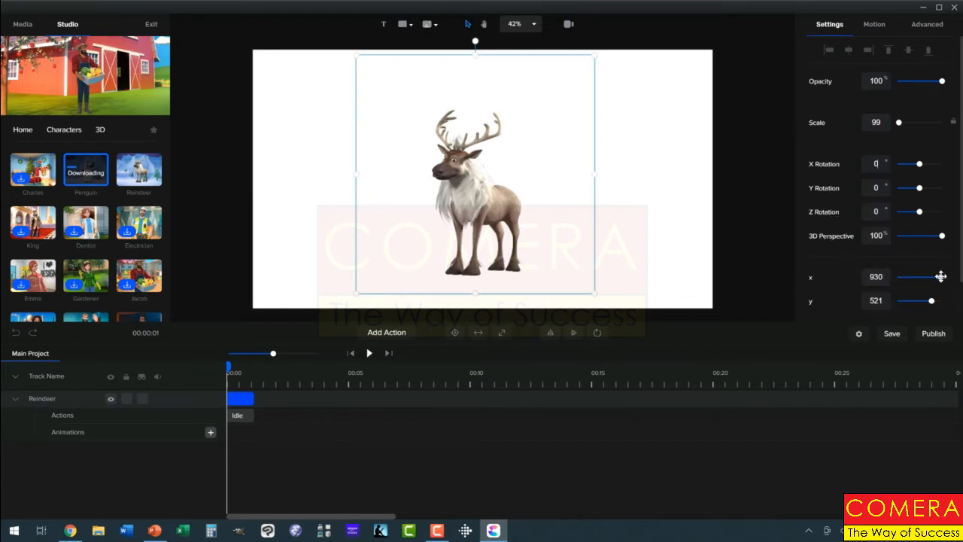
pyautogui.moveTo(940, 276)
pyautogui.mouseDown()
pyautogui.moveTo(926, 274)
pyautogui.moveTo(937, 275)
pyautogui.mouseUp()
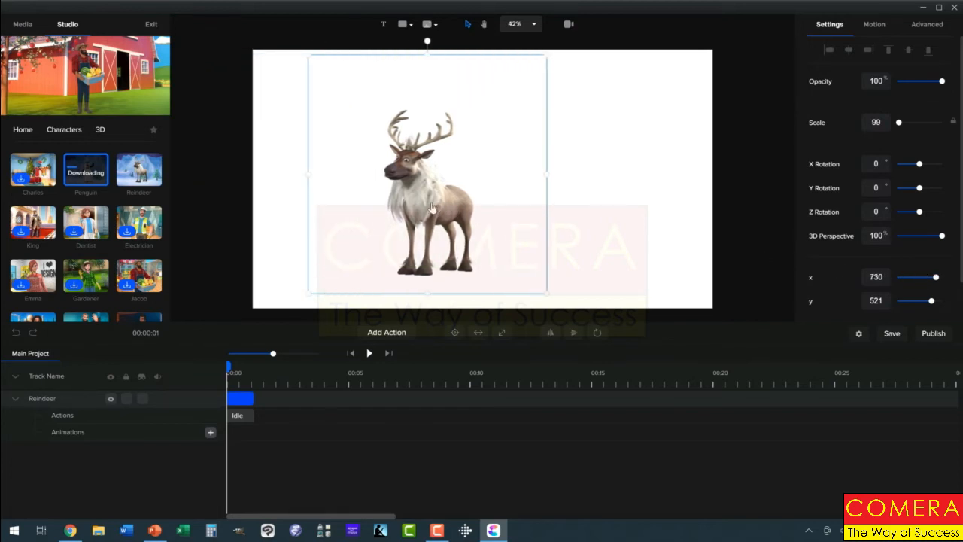
pyautogui.moveTo(426, 201); pyautogui.dragTo(476, 184)
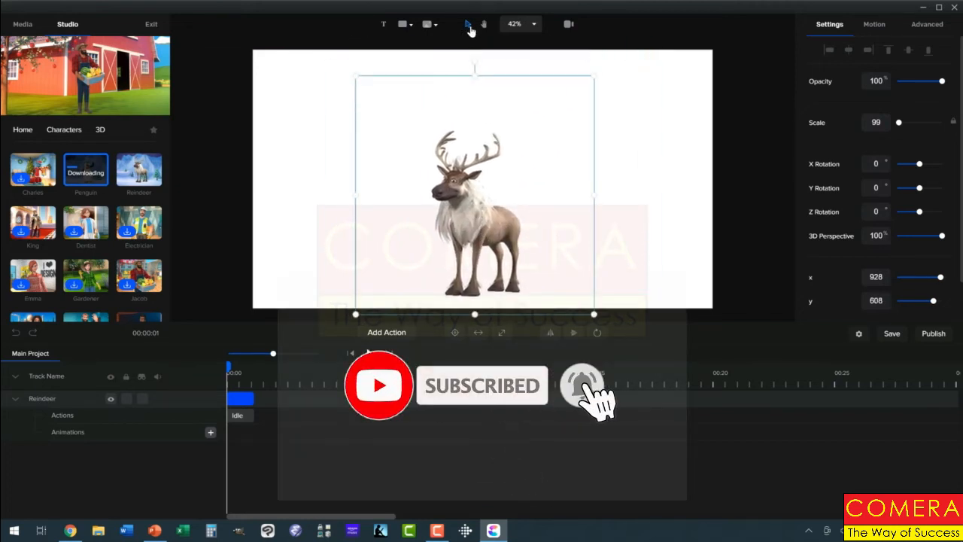
# - Pan the canvas view with the Hand tool, fit it to the screen, and return to the Select tool
pyautogui.click(485, 24)
pyautogui.moveTo(502, 100); pyautogui.dragTo(402, 138)
pyautogui.click(535, 25)
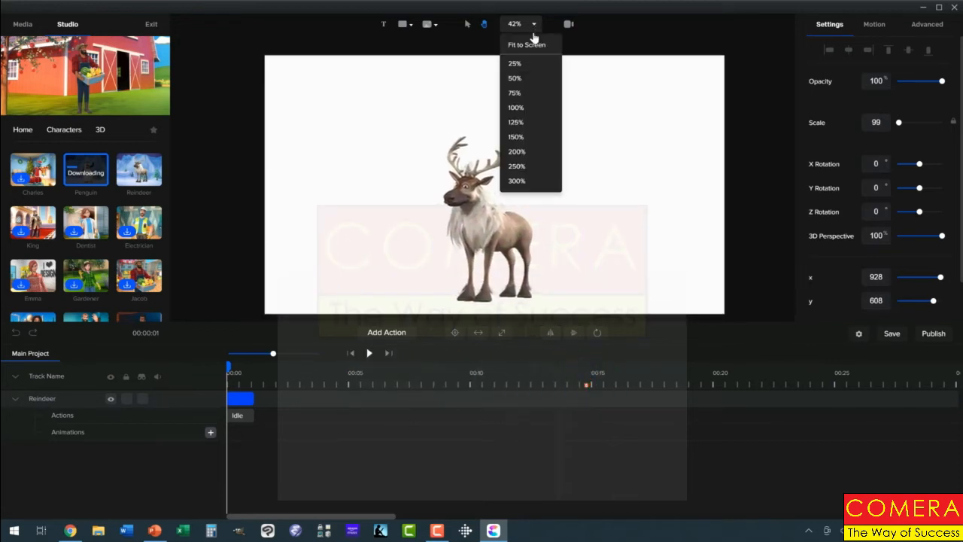
pyautogui.click(527, 40)
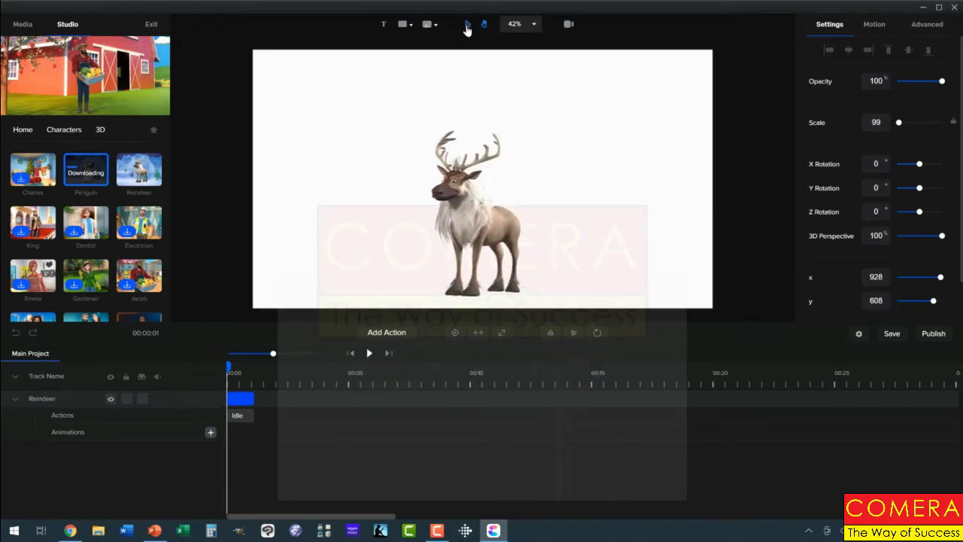
pyautogui.click(468, 28)
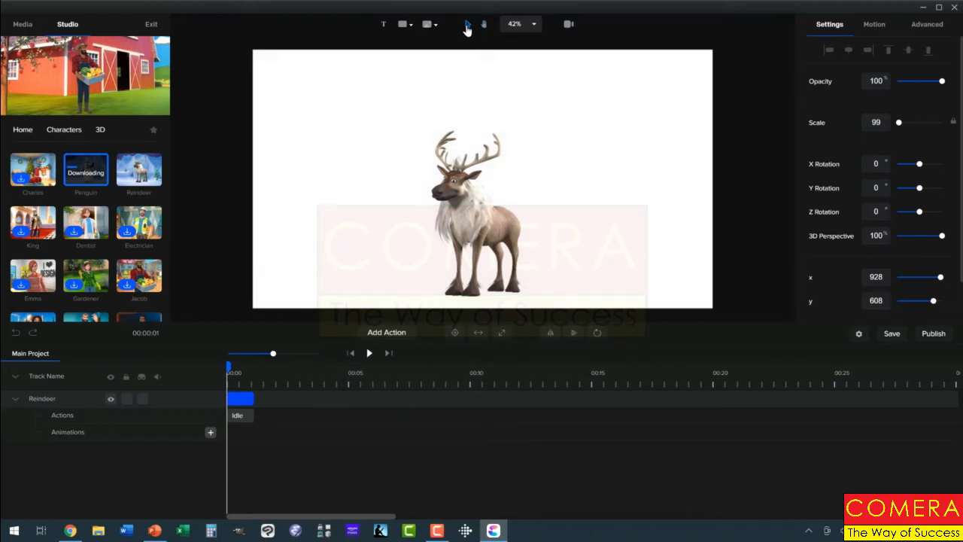
# - Move the reindeer to about x 914, y 605, and try rotating it to about -21° before turning it back upright
pyautogui.click(467, 217)
pyautogui.moveTo(468, 217); pyautogui.dragTo(458, 188)
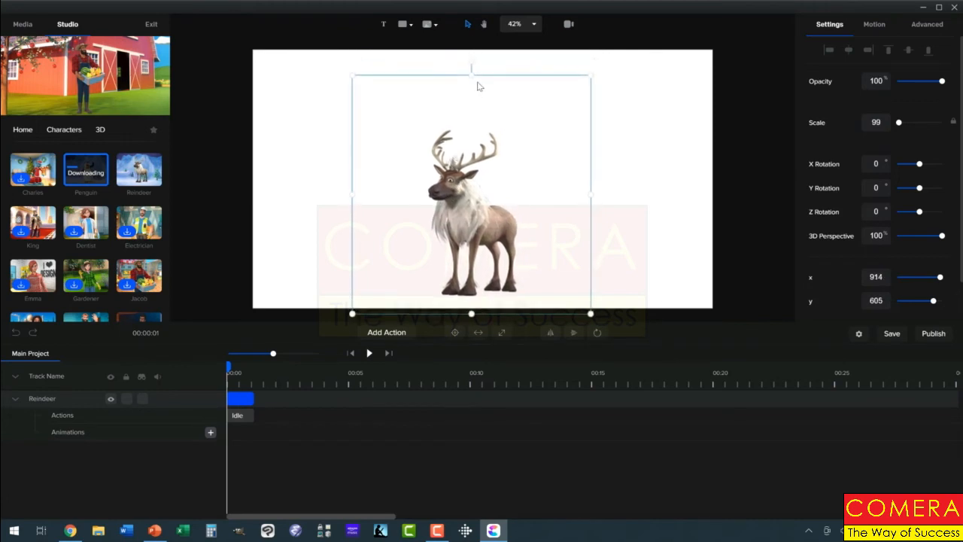
pyautogui.moveTo(472, 62); pyautogui.dragTo(428, 77)
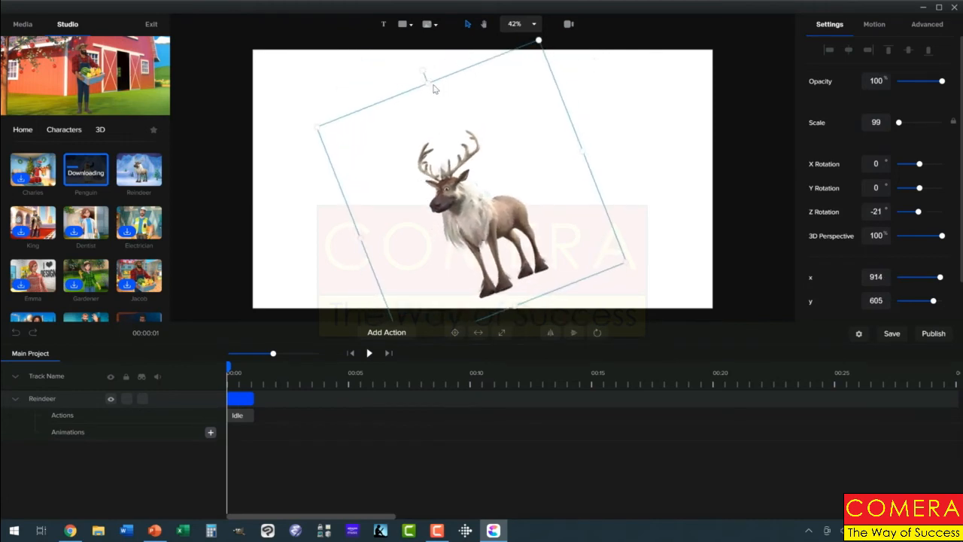
pyautogui.moveTo(423, 71); pyautogui.dragTo(477, 63)
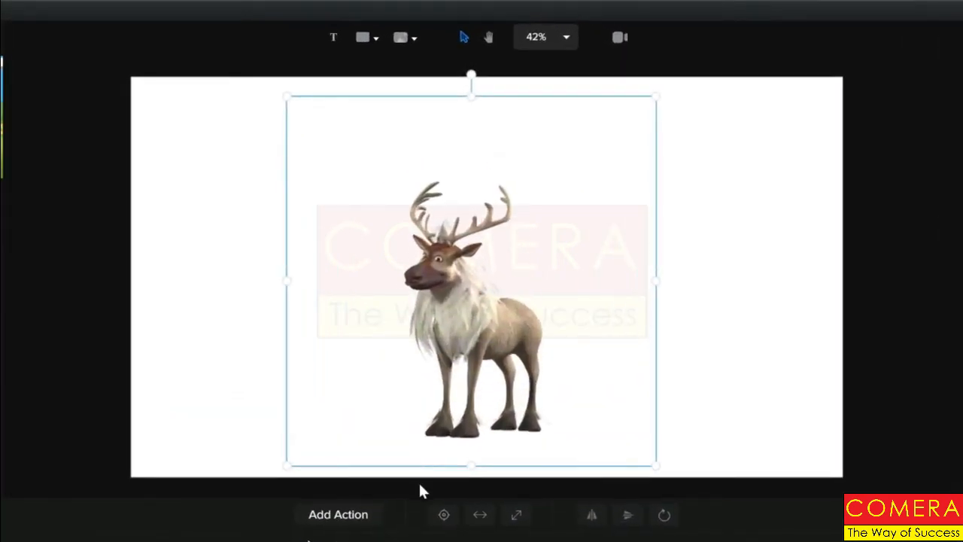
# - Center the reindeer on the canvas, try scaling it to the full canvas width, and fit it to the canvas height
pyautogui.click(444, 515)
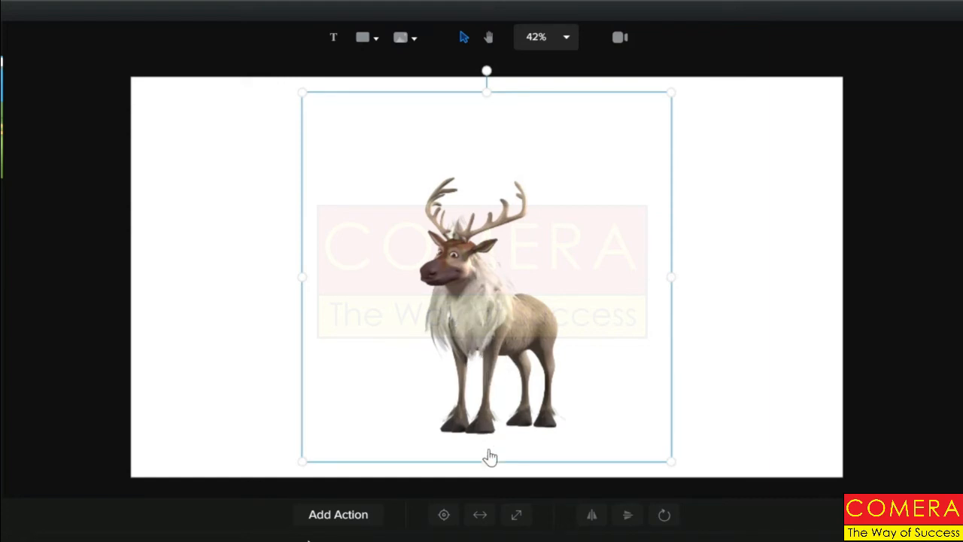
pyautogui.click(480, 516)
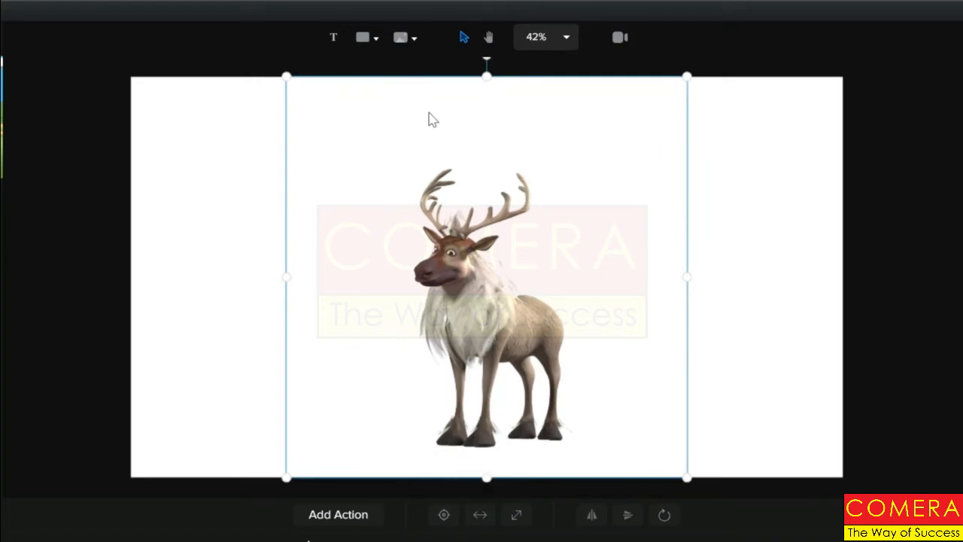
pyautogui.click(517, 516)
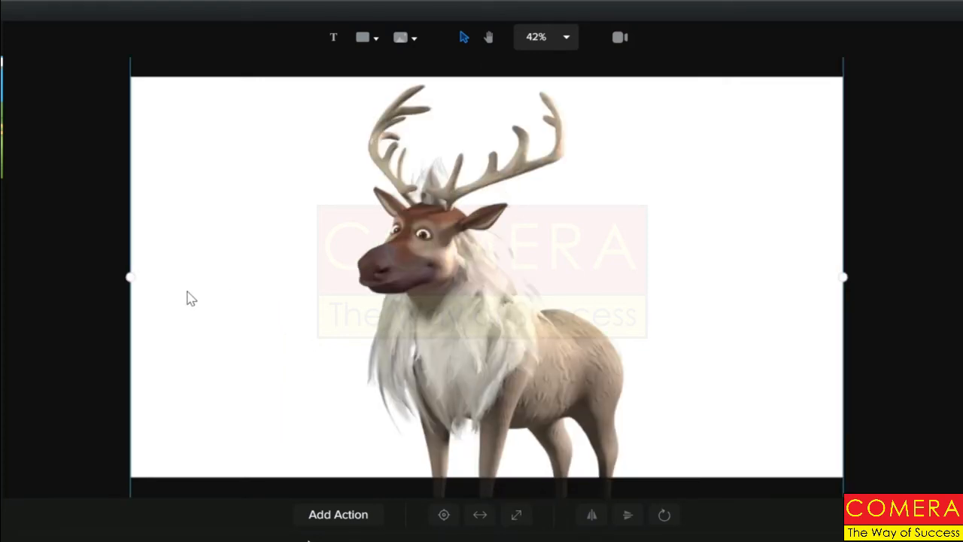
pyautogui.click(480, 515)
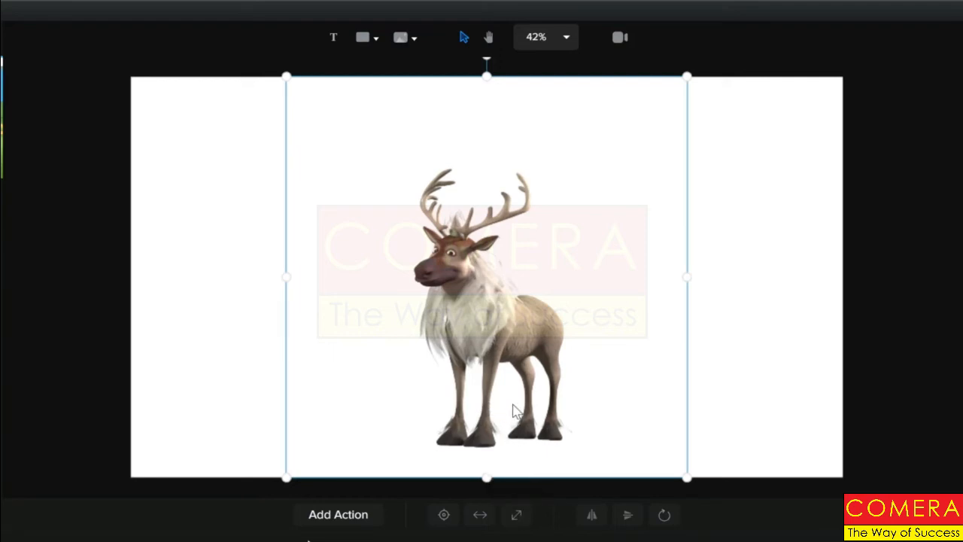
# - Try flipping the reindeer horizontally and vertically, reversing each flip
pyautogui.click(591, 516)
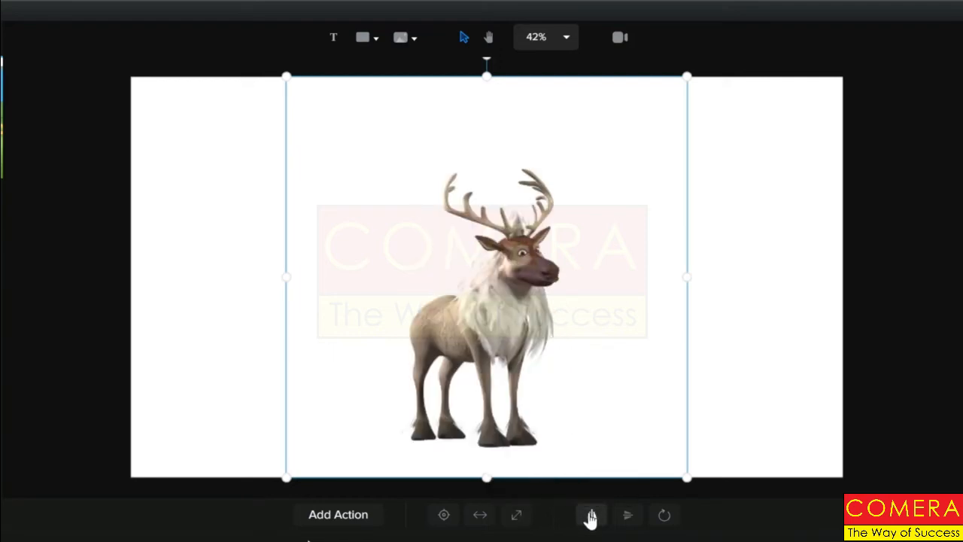
pyautogui.click(591, 516)
pyautogui.click(629, 517)
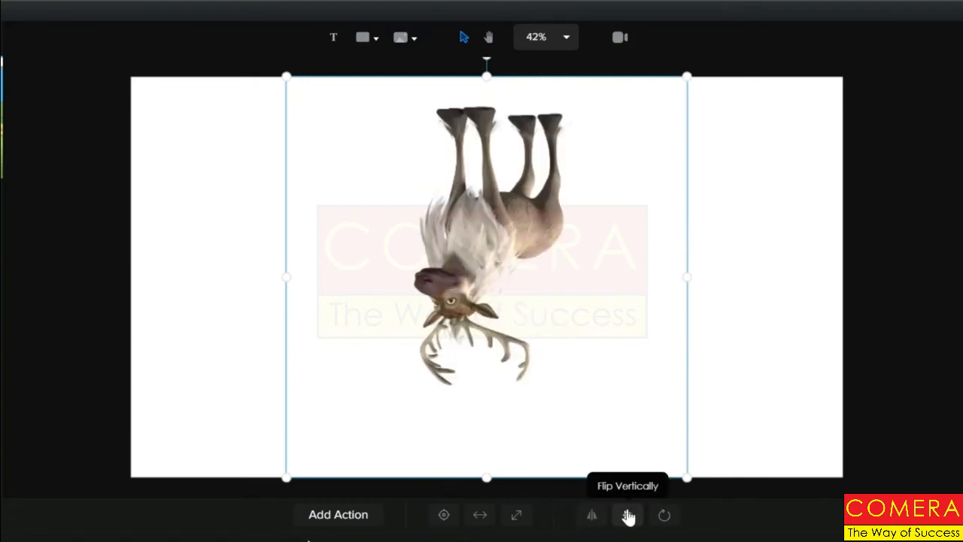
pyautogui.click(628, 516)
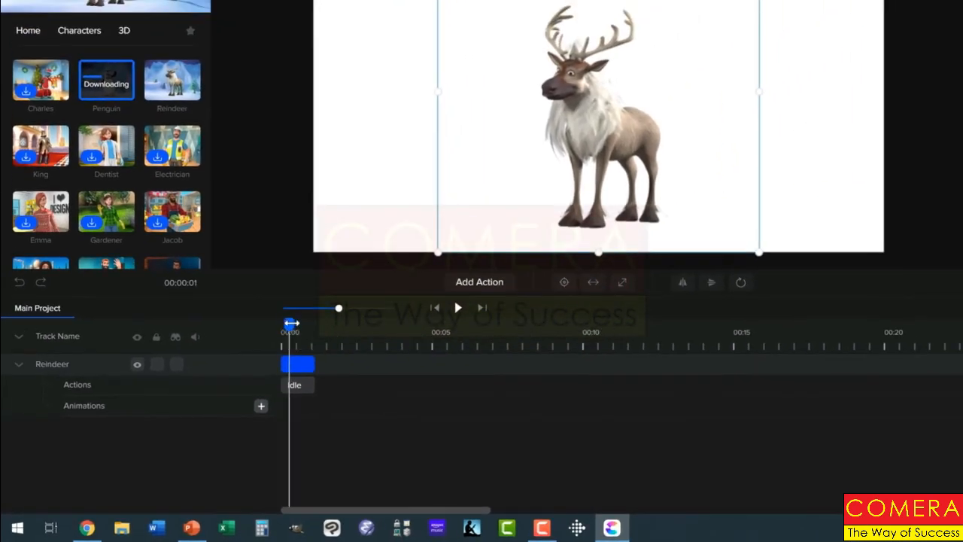
# - Return the playhead to the start, zoom in the timeline, and scrub to just before the one-second mark
pyautogui.moveTo(292, 323)
pyautogui.mouseDown()
pyautogui.moveTo(309, 323)
pyautogui.moveTo(279, 324)
pyautogui.mouseUp()
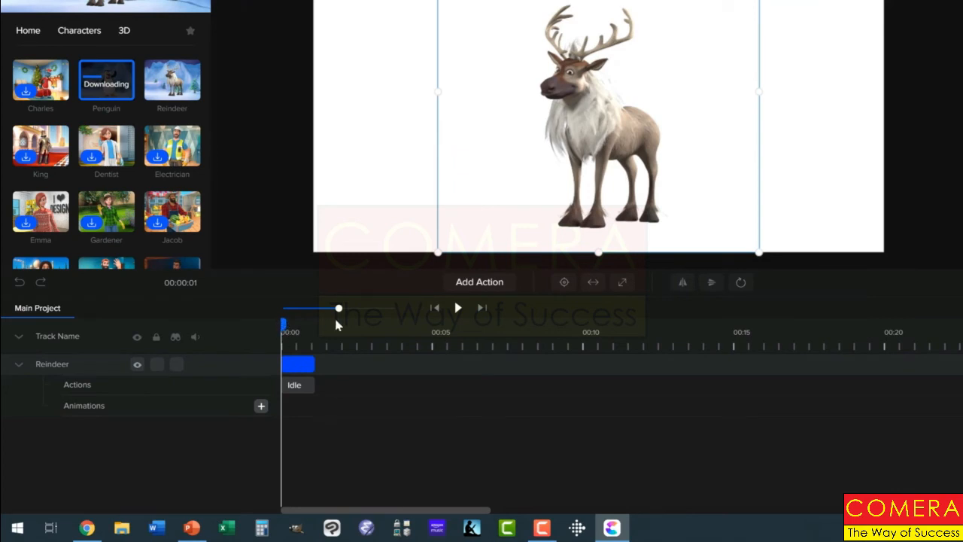
pyautogui.moveTo(341, 307); pyautogui.dragTo(376, 313)
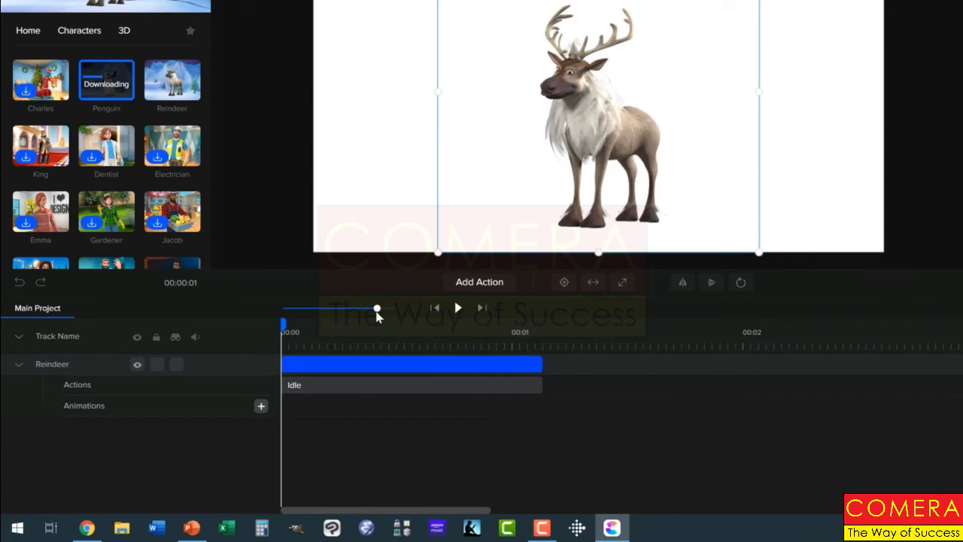
pyautogui.moveTo(281, 326); pyautogui.dragTo(490, 344)
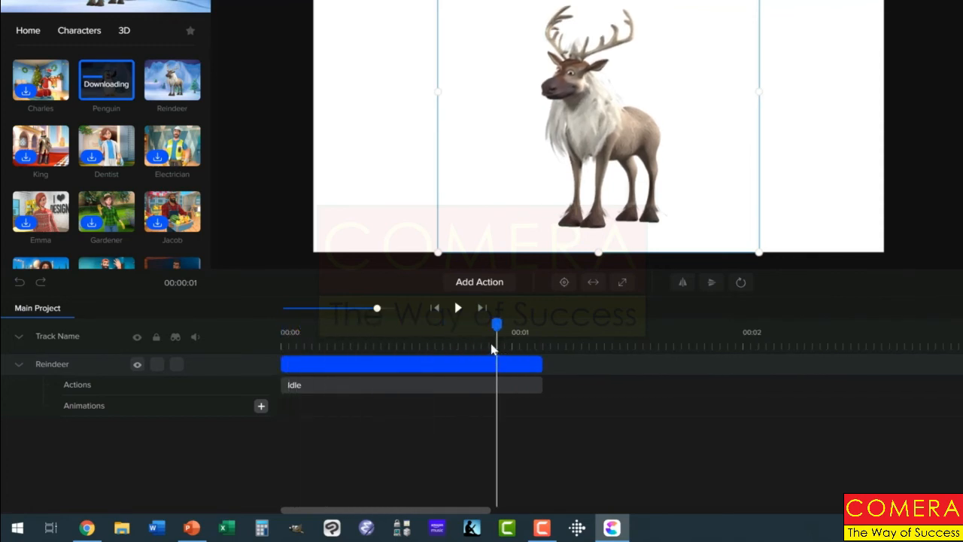
# - Add a second Idle action to the reindeer and trim its track to end just before the two-second mark
pyautogui.click(417, 391)
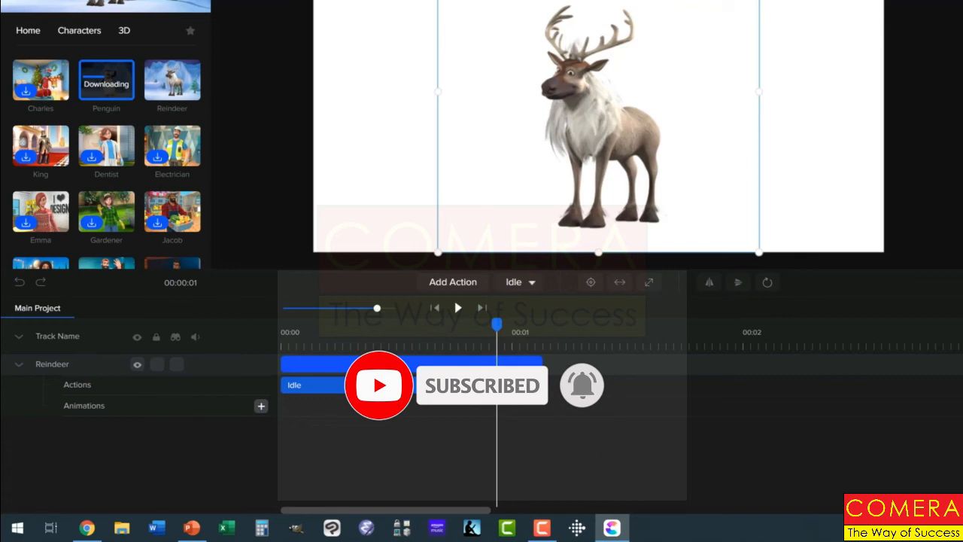
pyautogui.click(470, 388)
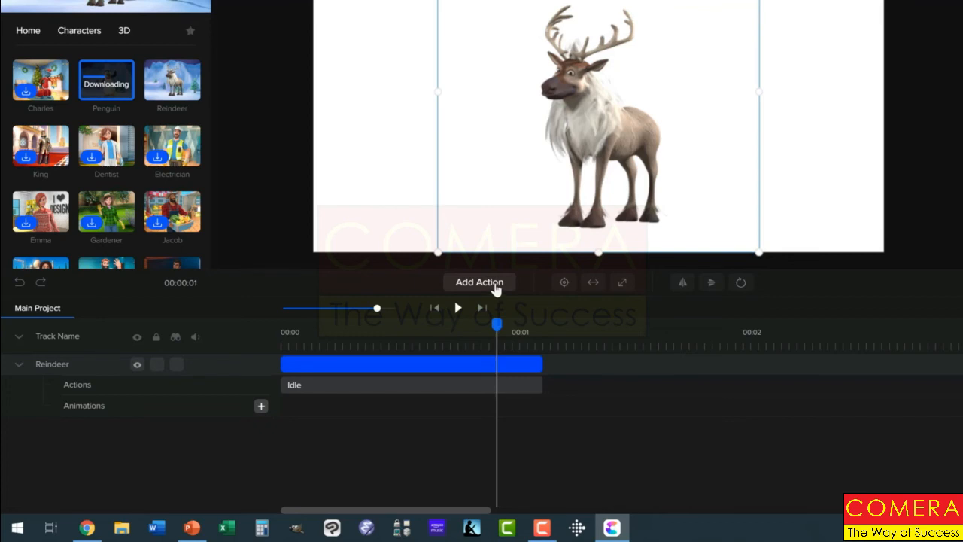
pyautogui.click(496, 289)
pyautogui.click(477, 189)
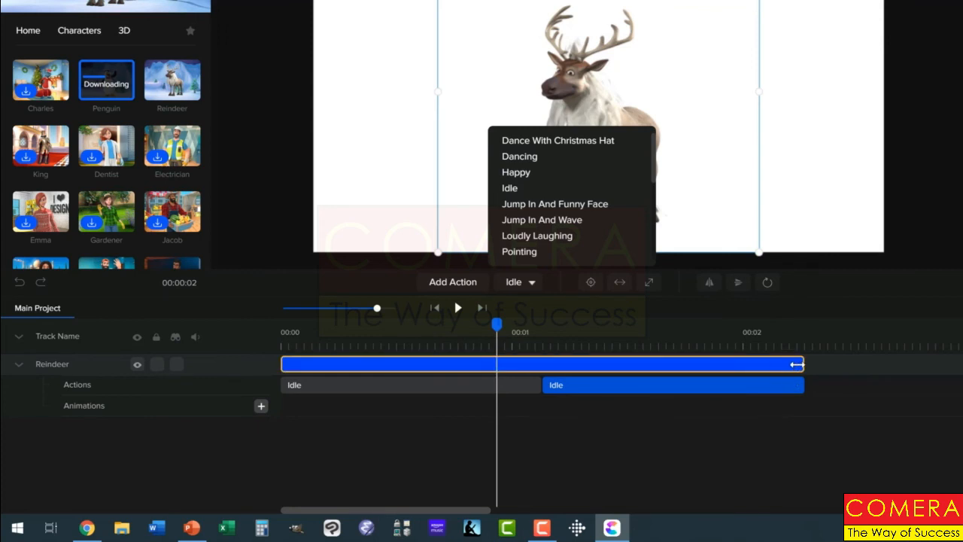
pyautogui.moveTo(802, 363); pyautogui.dragTo(730, 374)
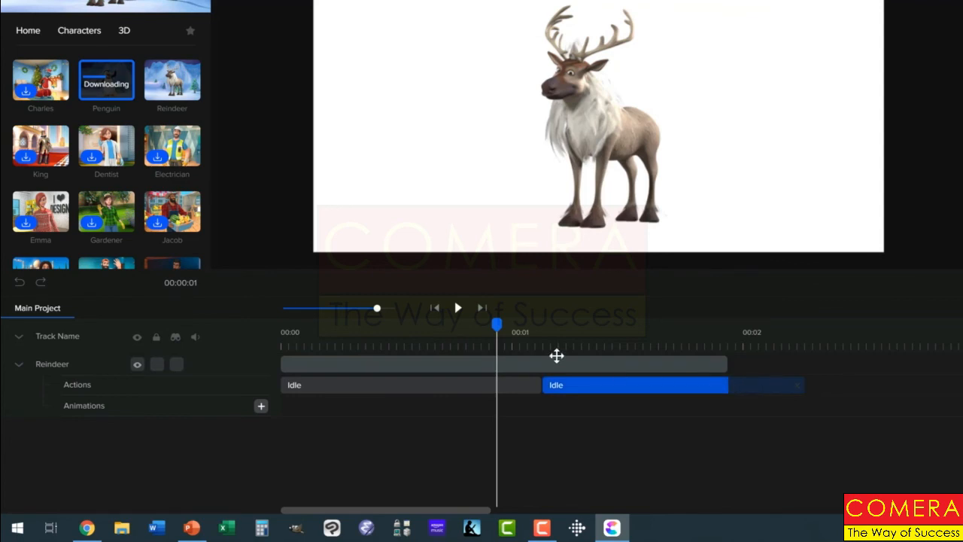
# - Open the reindeer's list of available actions from the canvas and close it without choosing one
pyautogui.click(512, 387)
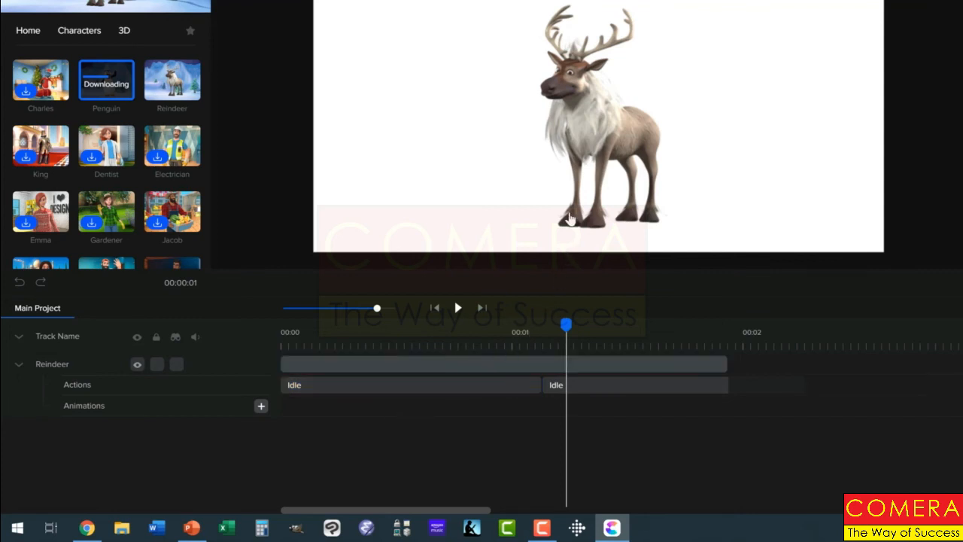
pyautogui.click(580, 133)
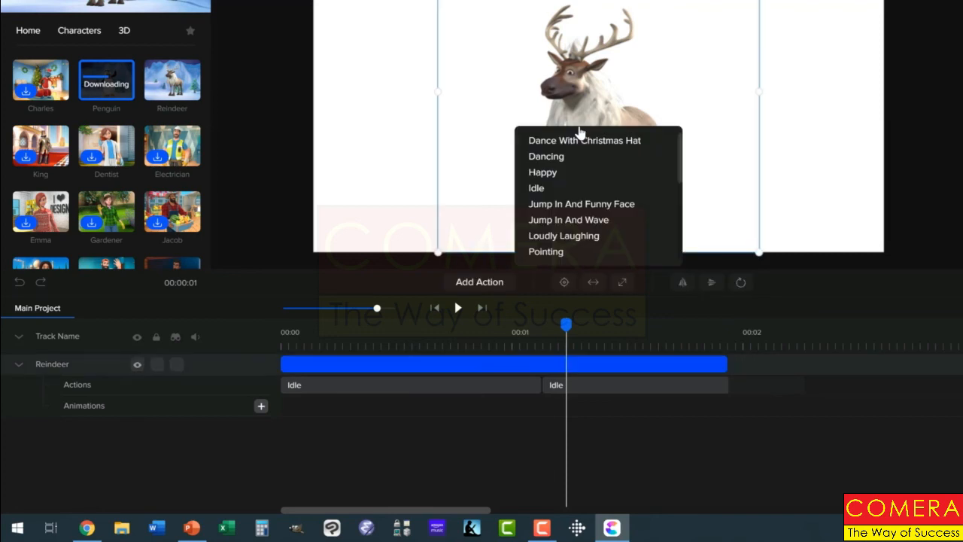
pyautogui.click(582, 124)
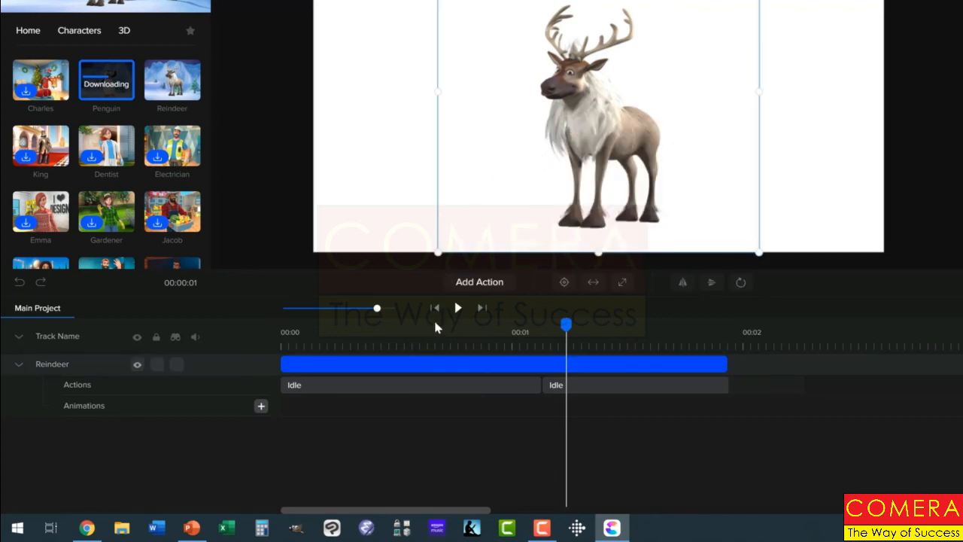
# - Delete the Reindeer track from the timeline
pyautogui.click(442, 362)
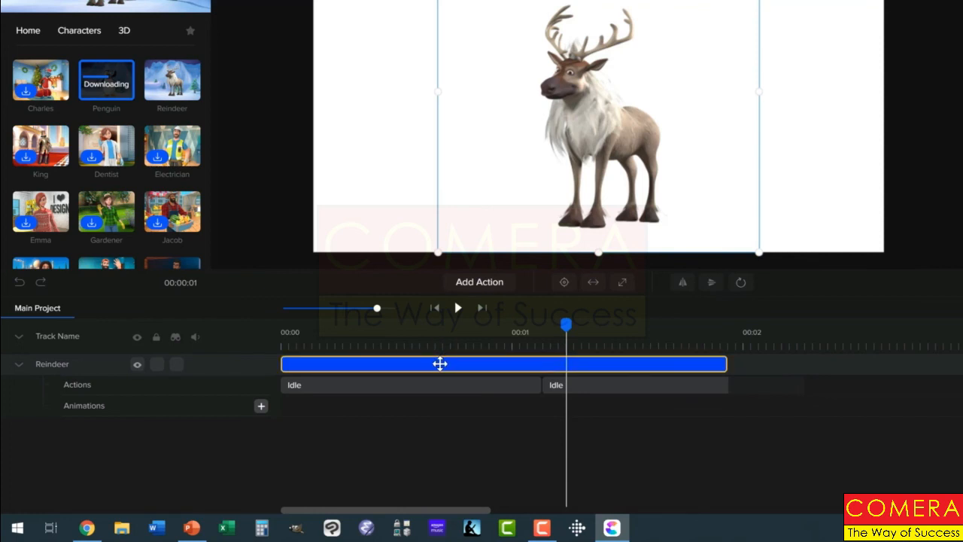
pyautogui.rightClick(438, 364)
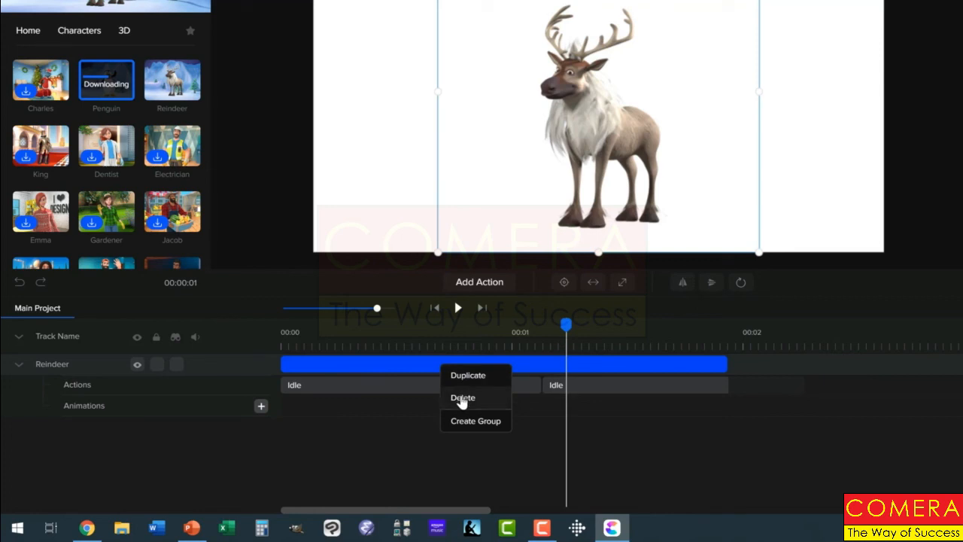
pyautogui.click(463, 399)
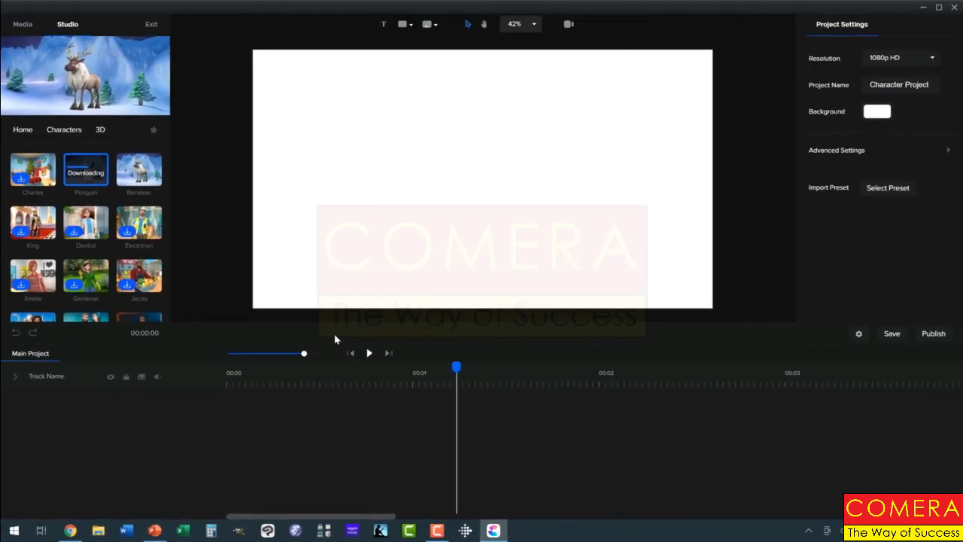
pyautogui.moveTo(93, 183)
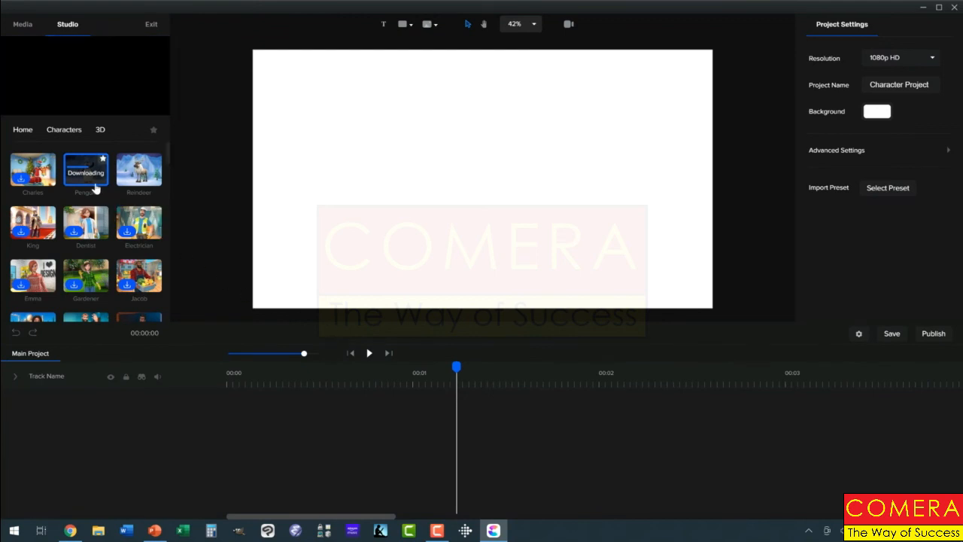